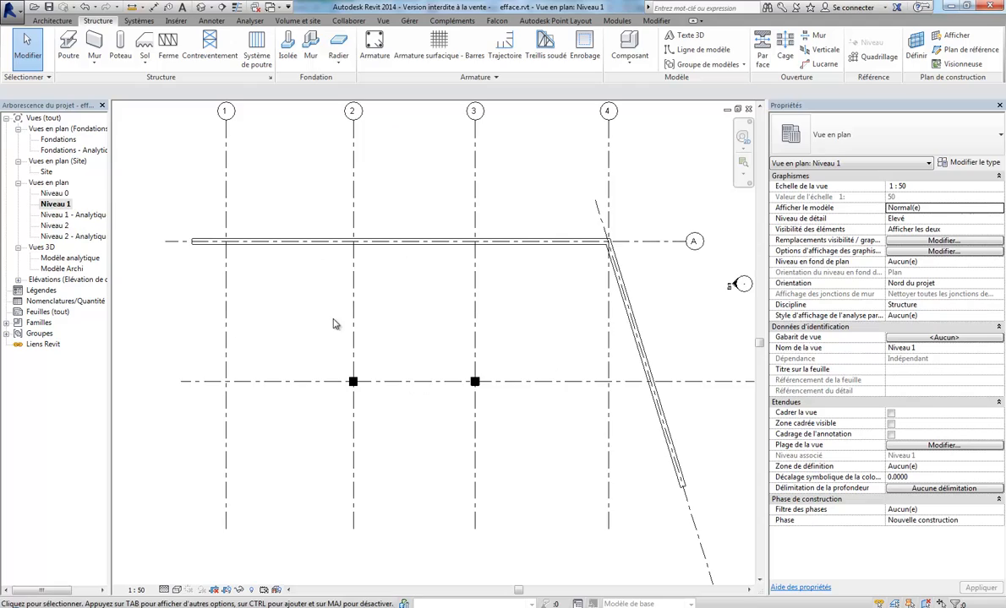
Create parts from the wall along grid A and divide it at the intersections with grids 1, 2 and 3.
left_click(336, 245)
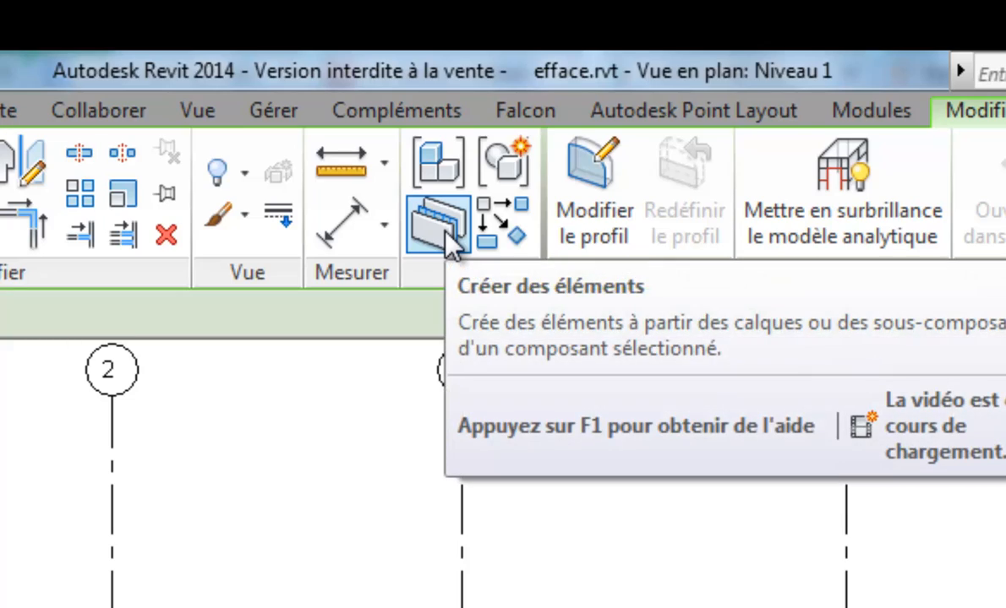
left_click(445, 235)
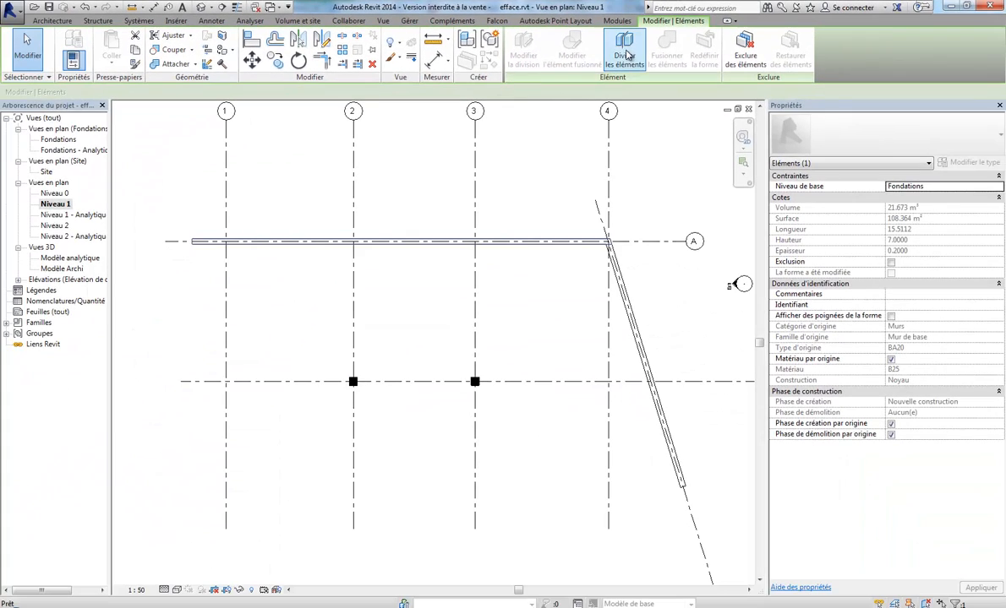
left_click(625, 55)
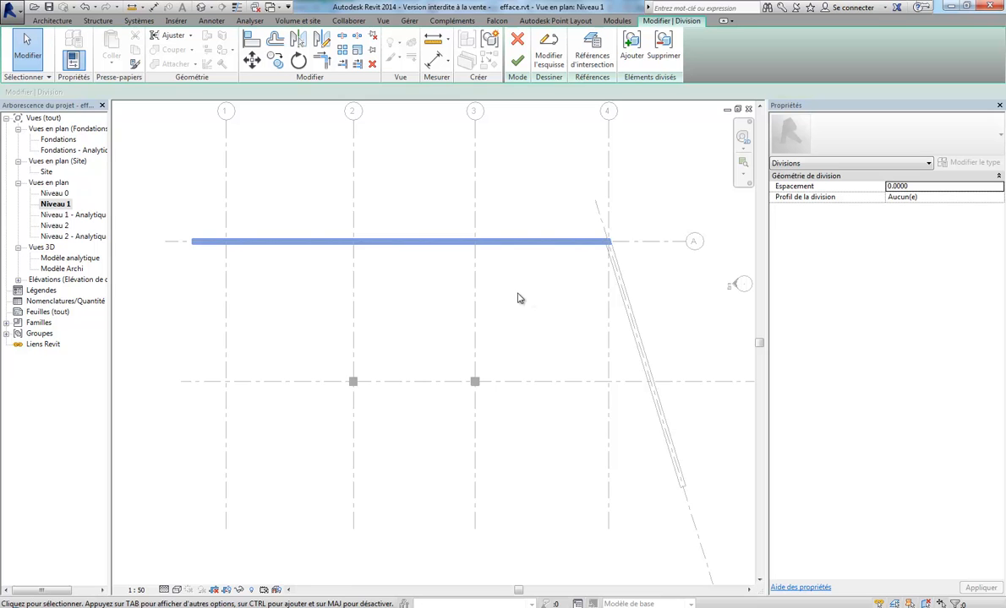
left_click(593, 58)
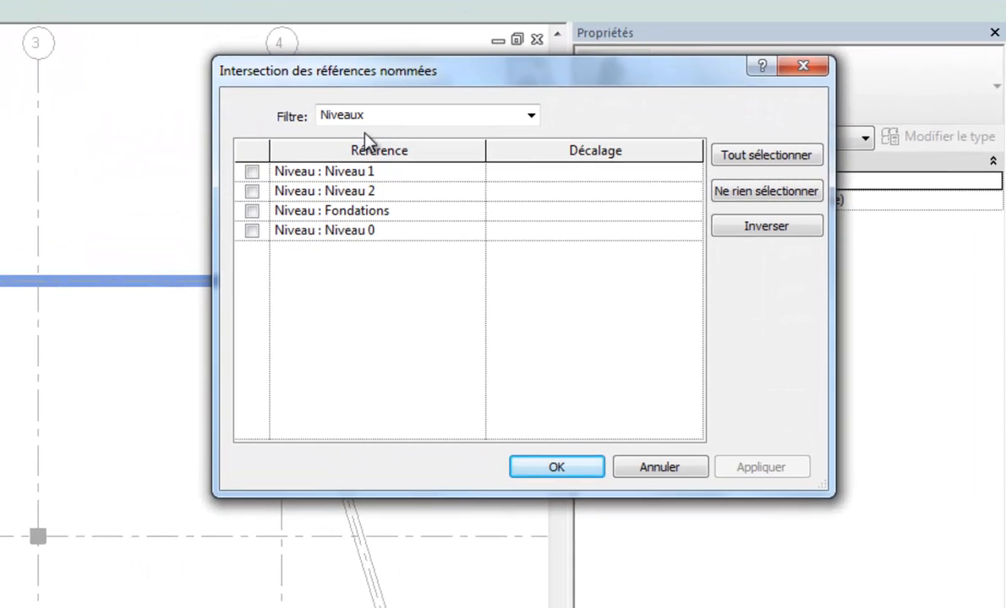
left_click(397, 116)
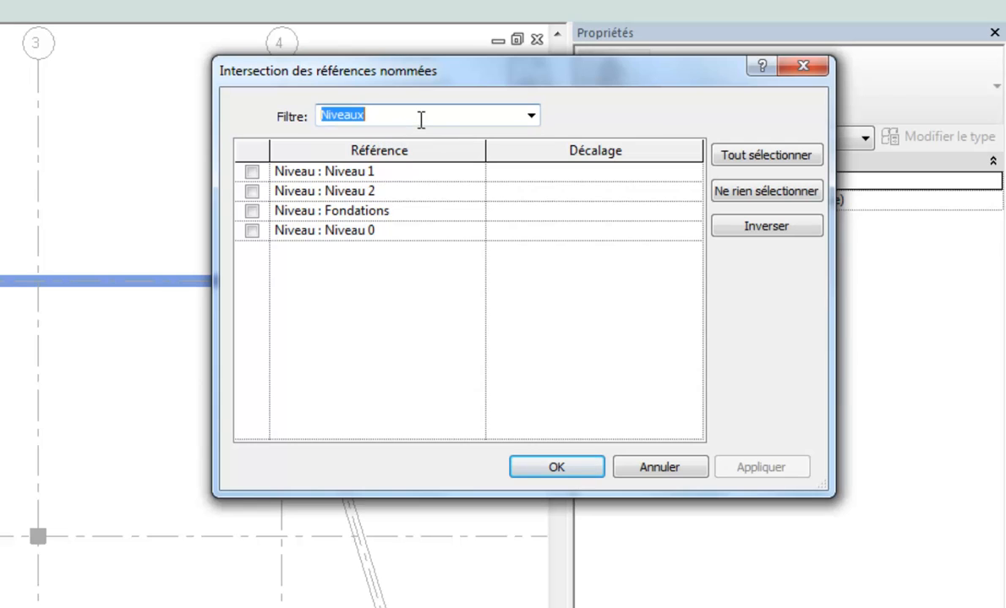
left_click(530, 116)
left_click(451, 150)
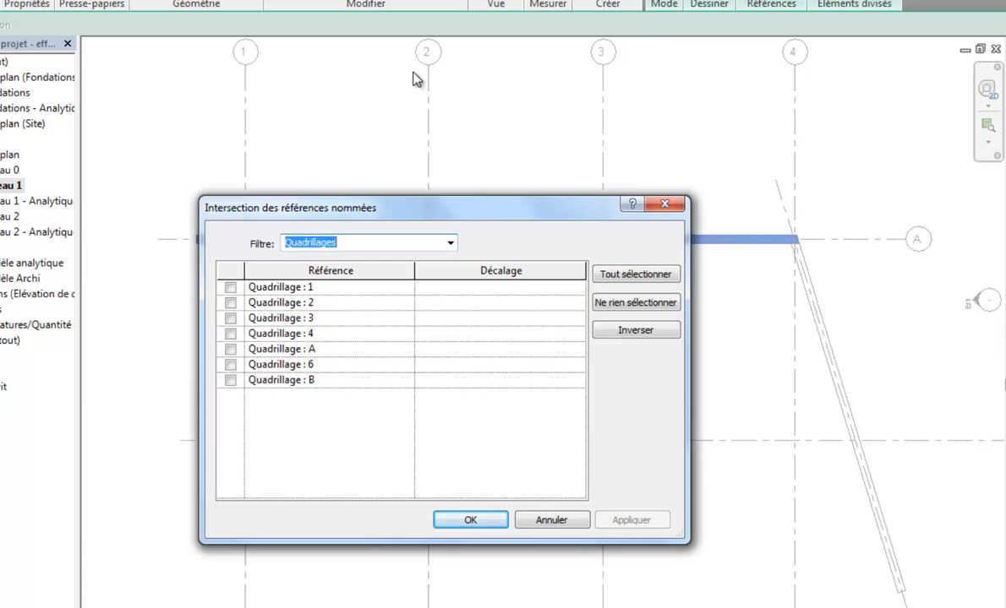
left_click(230, 288)
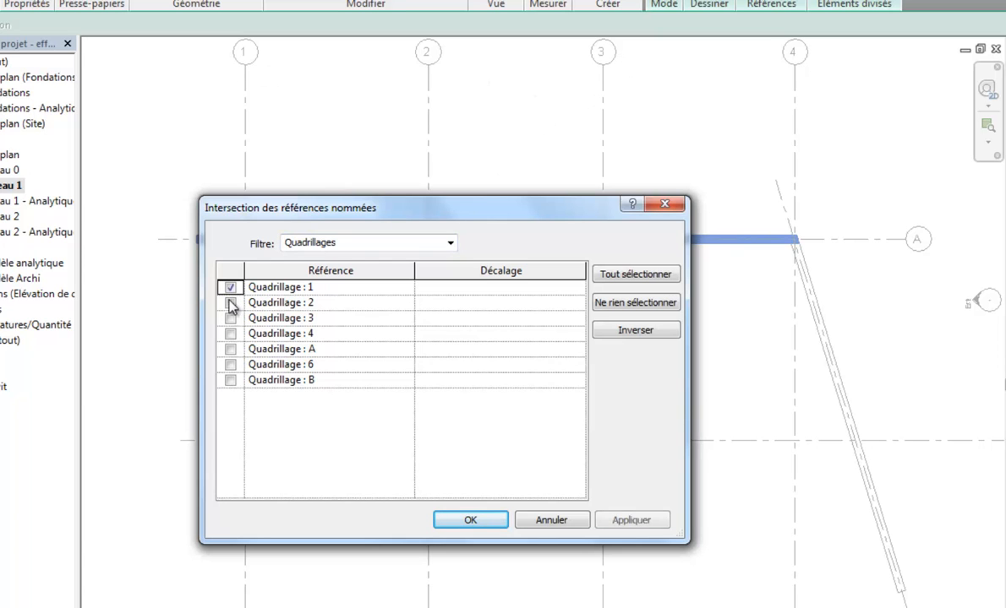
left_click(229, 303)
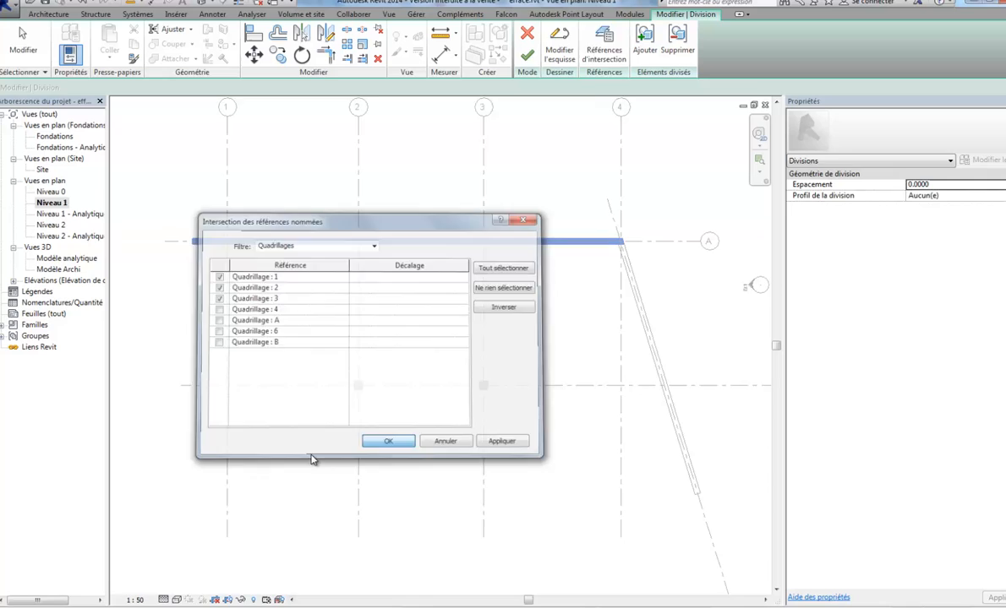
left_click(469, 520)
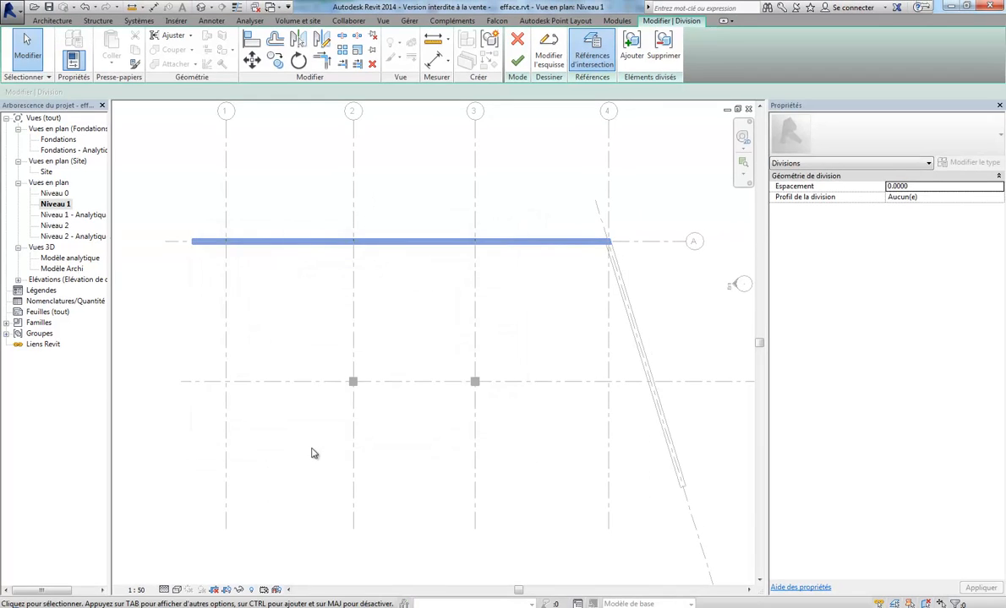
left_click(518, 62)
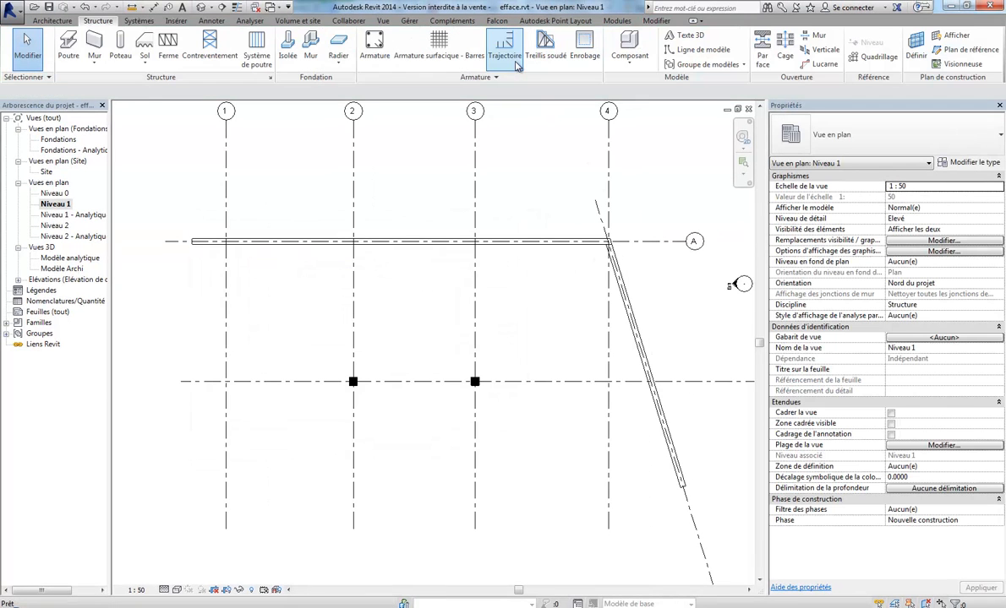
Check the divided wall in the Modèle Archi 3D view and return to the Niveau 1 plan.
double_click(61, 269)
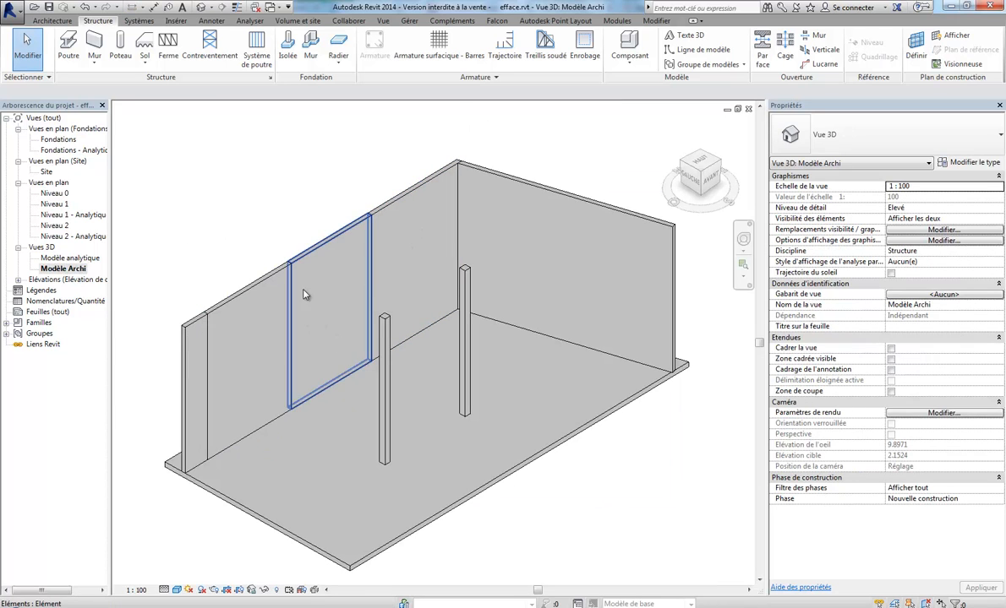
middle_click_drag(366, 255, 319, 266, "shift")
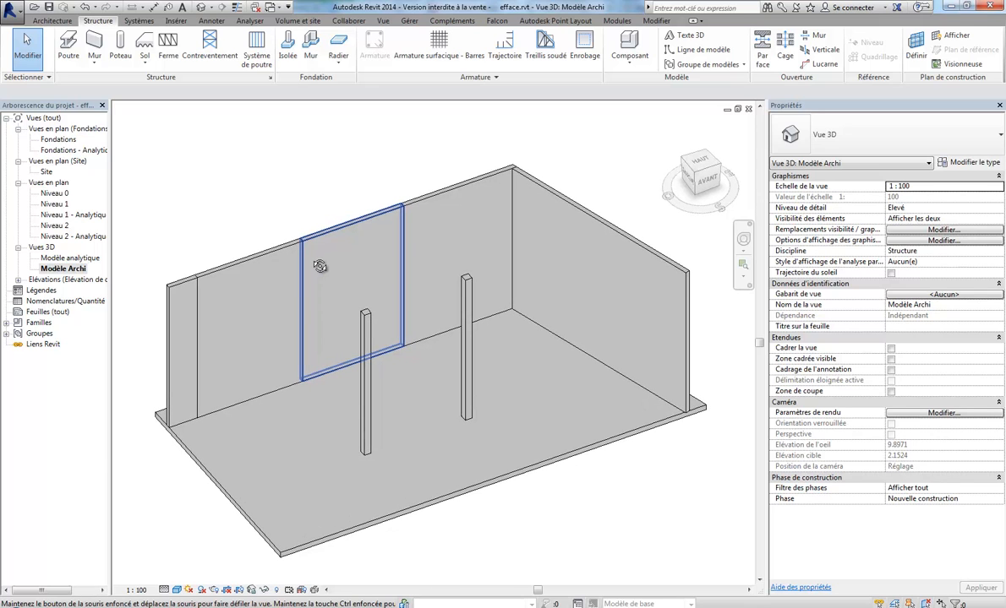
double_click(55, 204)
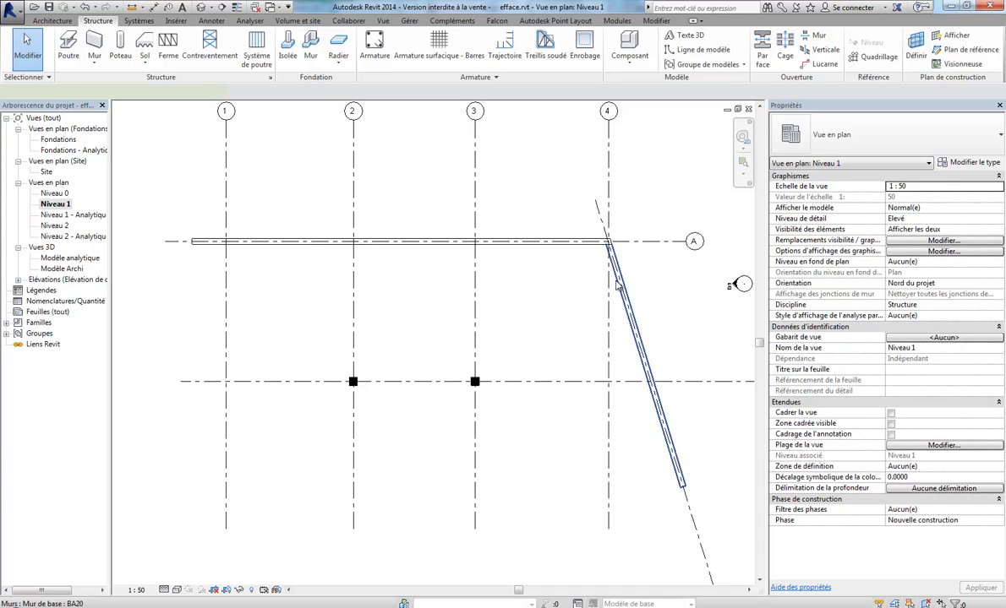
Create parts from the slanted wall and divide it at the levels Niveau 1 and Niveau 0.
left_click(613, 264)
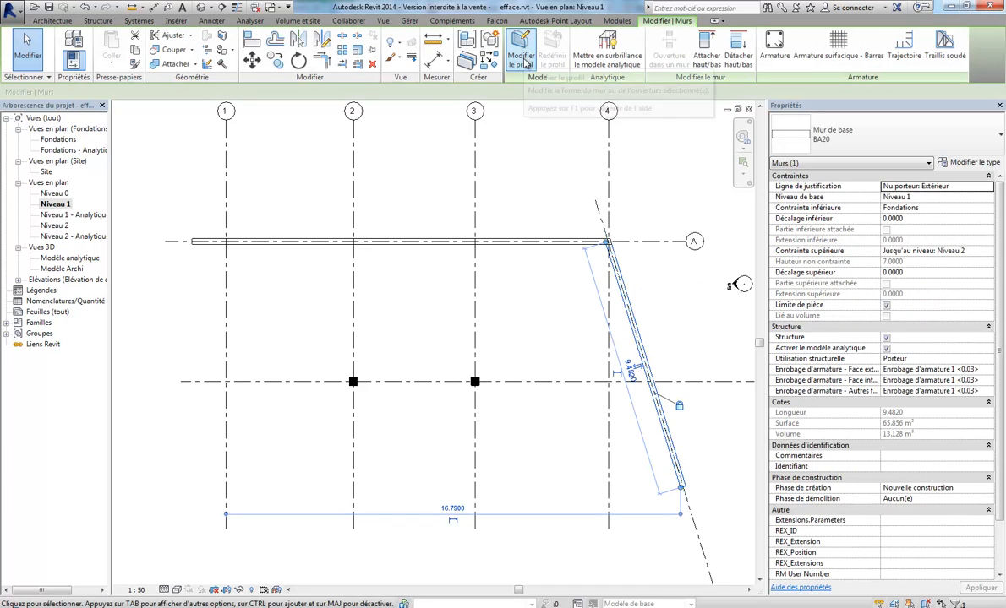
left_click(463, 65)
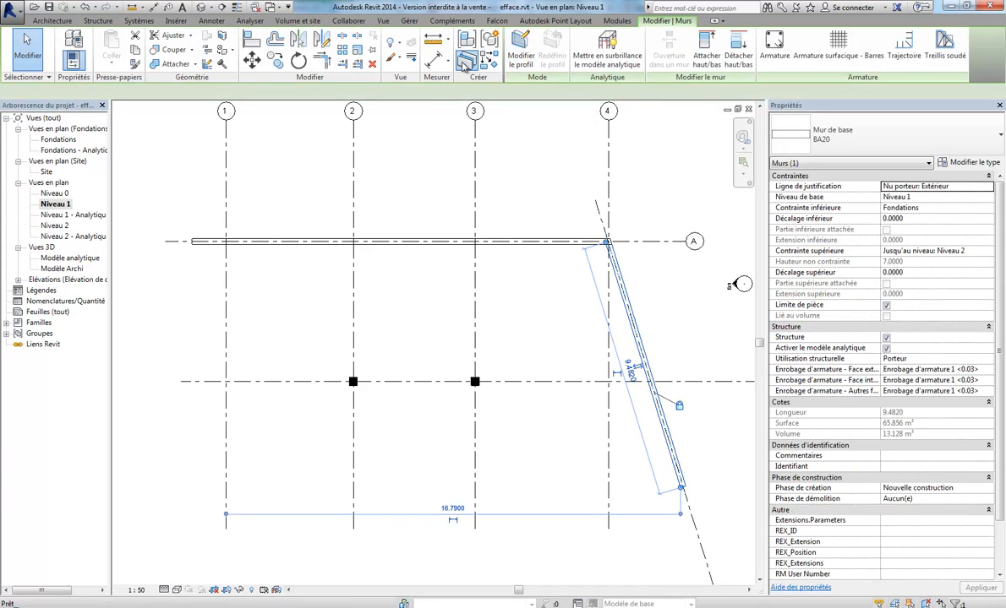
left_click(624, 47)
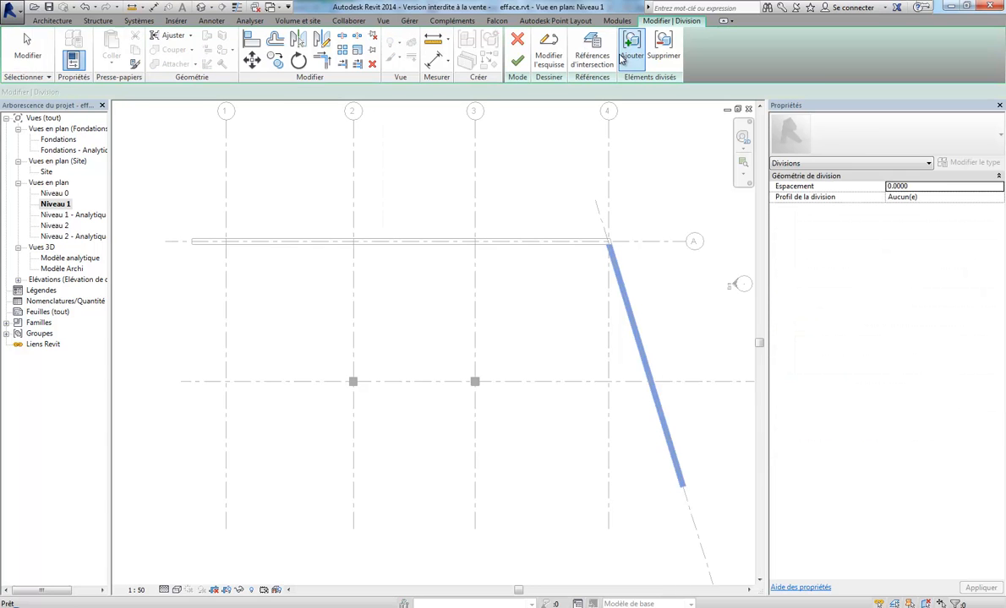
left_click(595, 51)
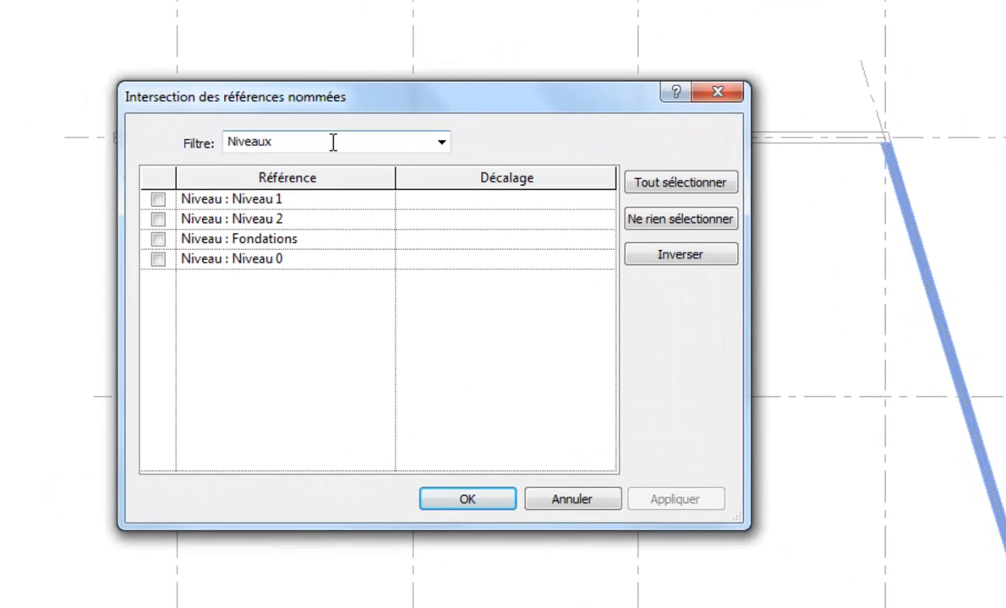
left_click(158, 199)
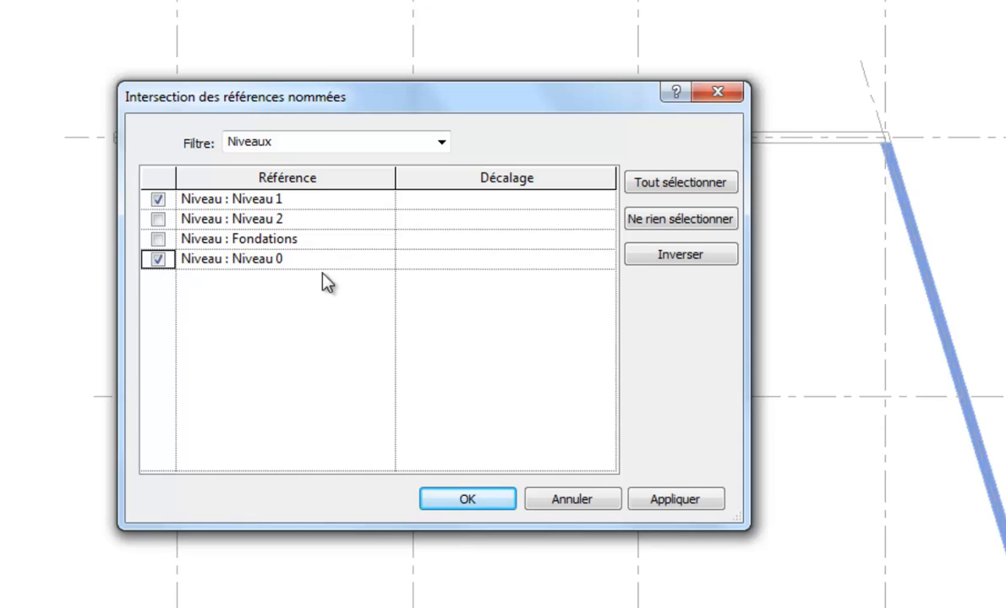
left_click(489, 503)
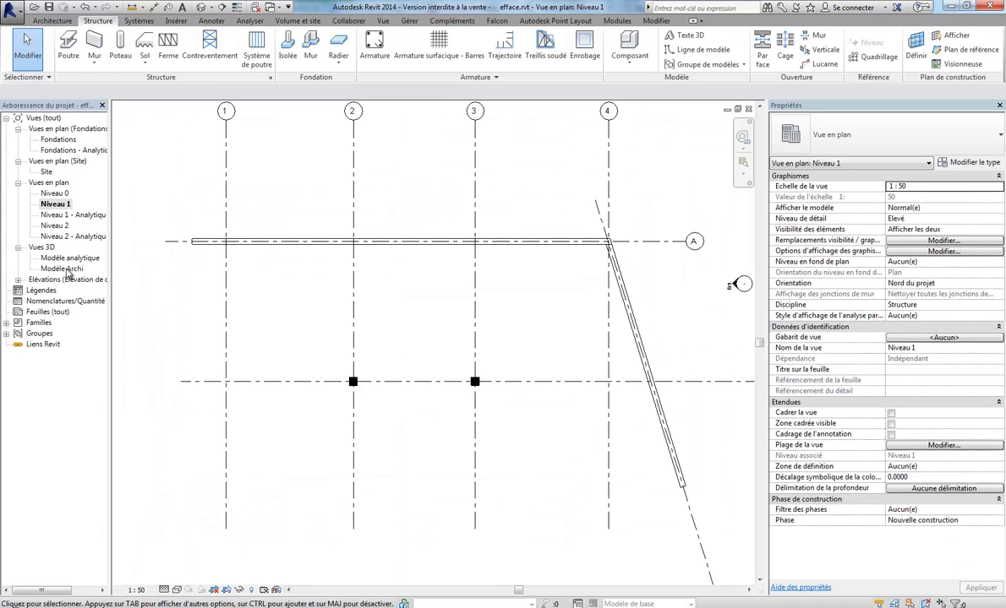
In the Modèle Archi 3D view, exclude the uppermost part of the slanted wall.
double_click(64, 268)
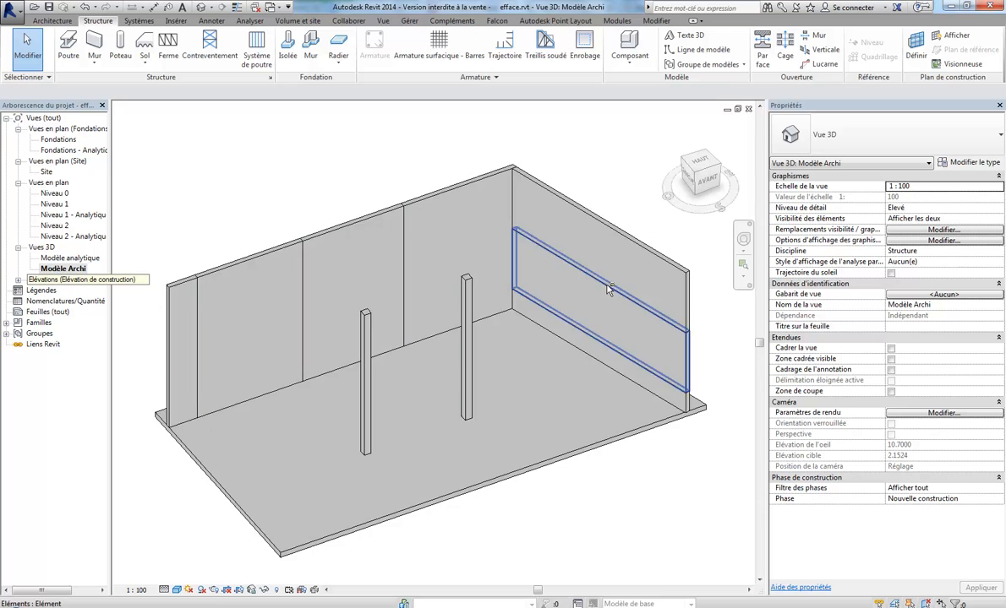
middle_click_drag(565, 264, 590, 280, "shift")
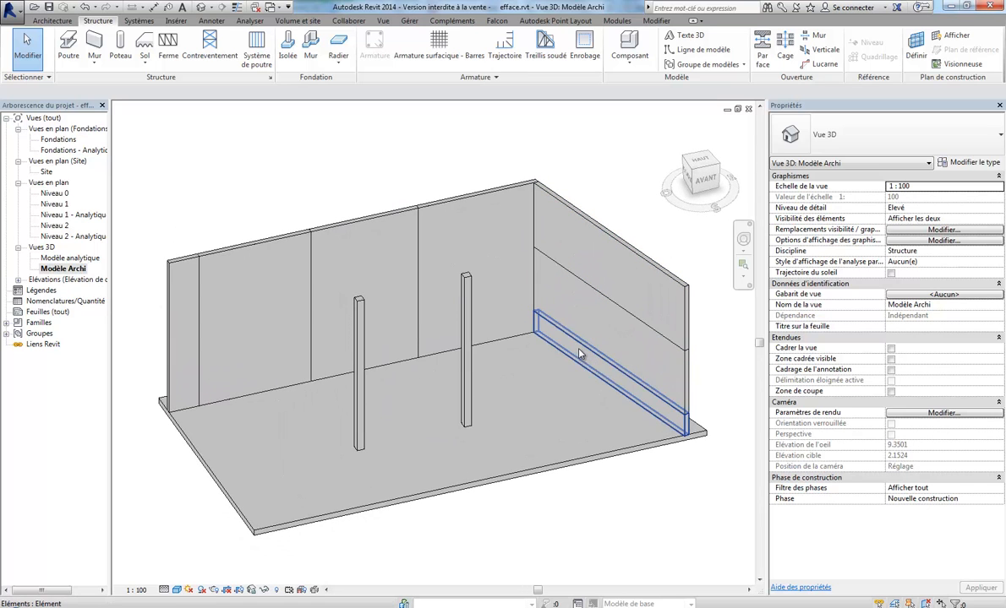
middle_click_drag(624, 304, 618, 195, "shift")
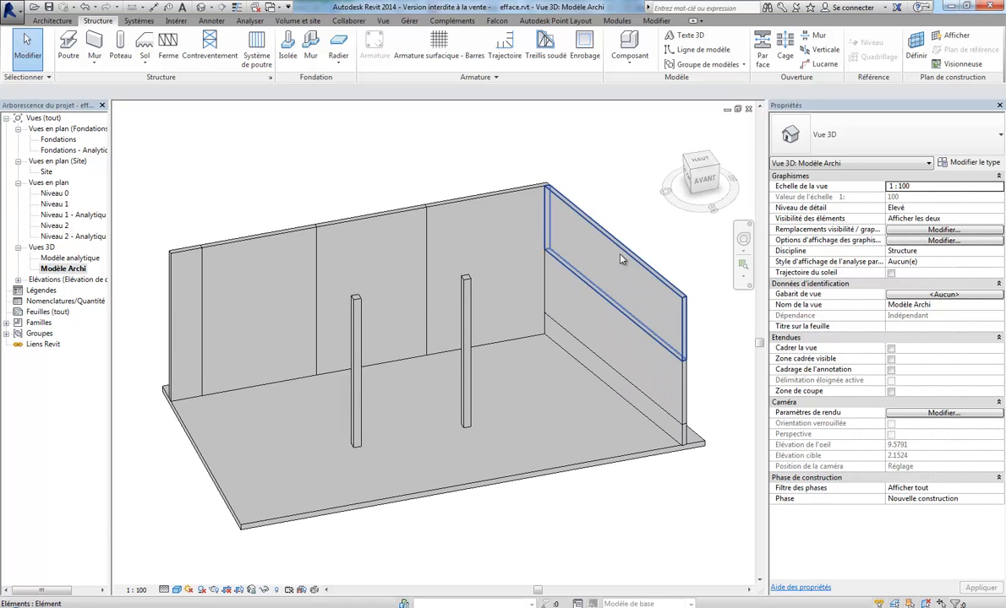
left_click(620, 259)
key("Escape")
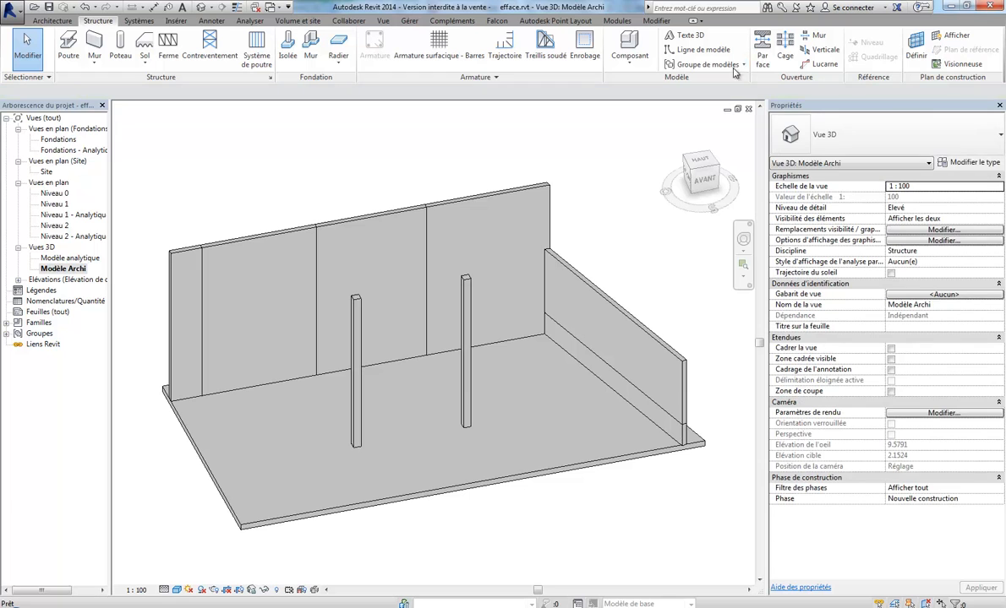
Edit the division of the wall along grid A and set its division profile to Trapezoïdal : Trapezoïdal.
middle_click_drag(319, 201, 365, 212, "shift")
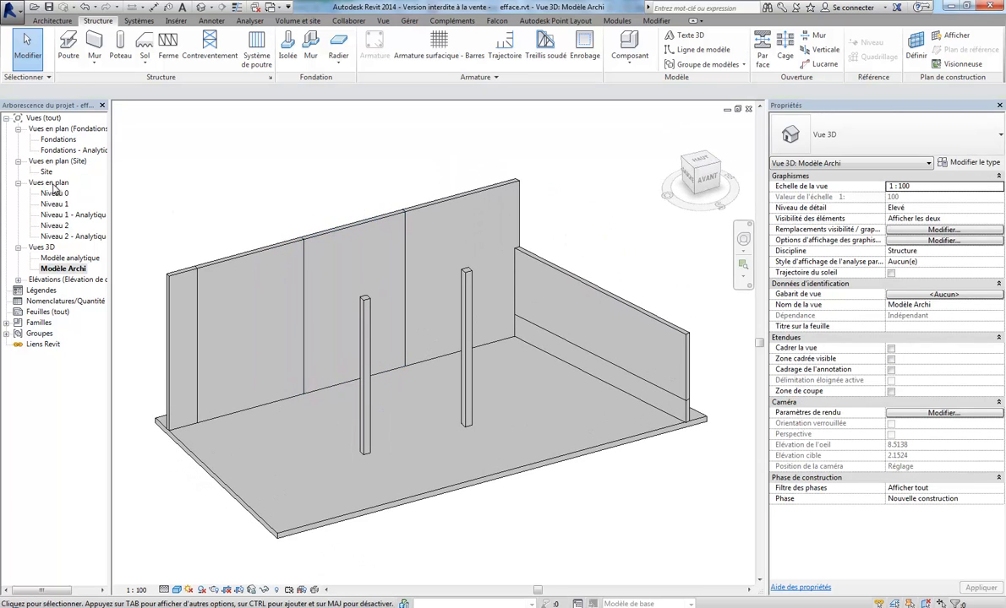
left_click(177, 277)
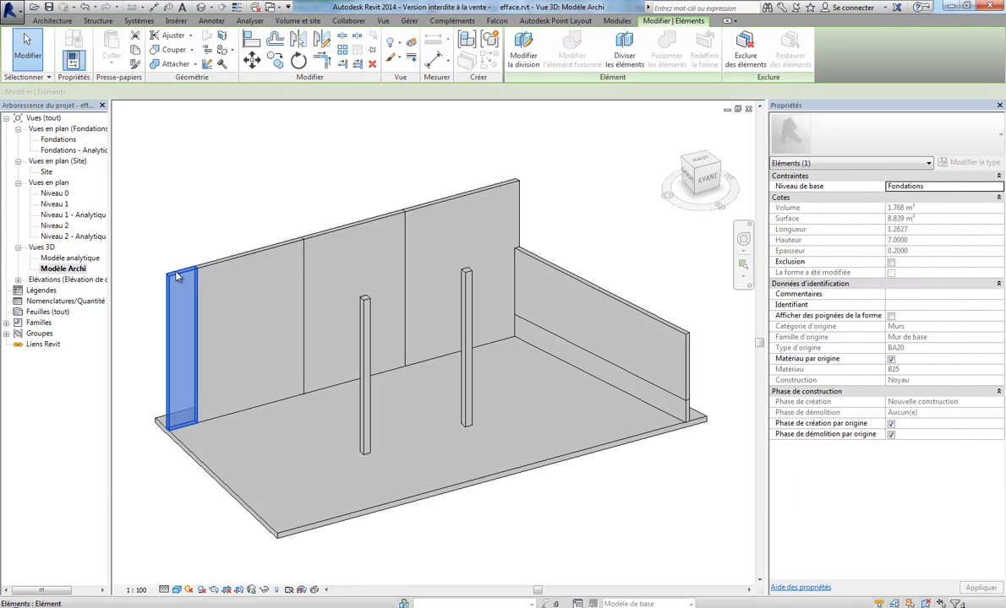
left_click(523, 53)
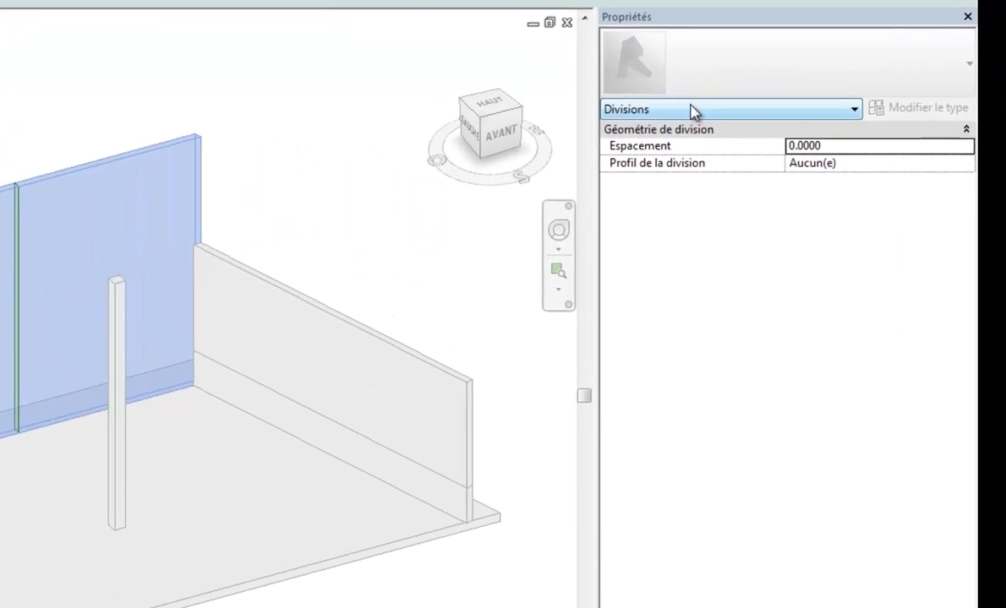
left_click(829, 165)
left_click(627, 82)
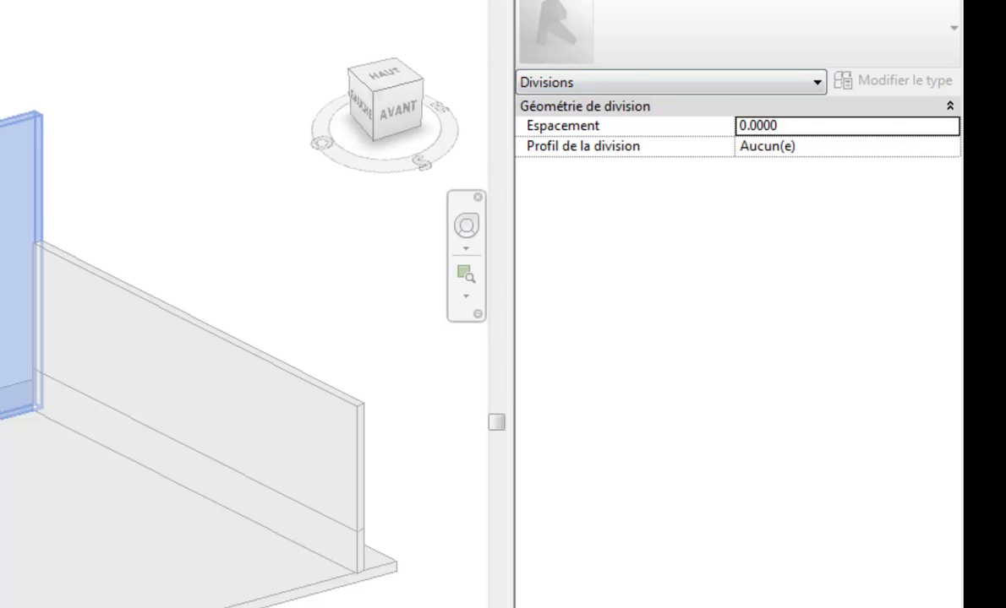
left_click(633, 82)
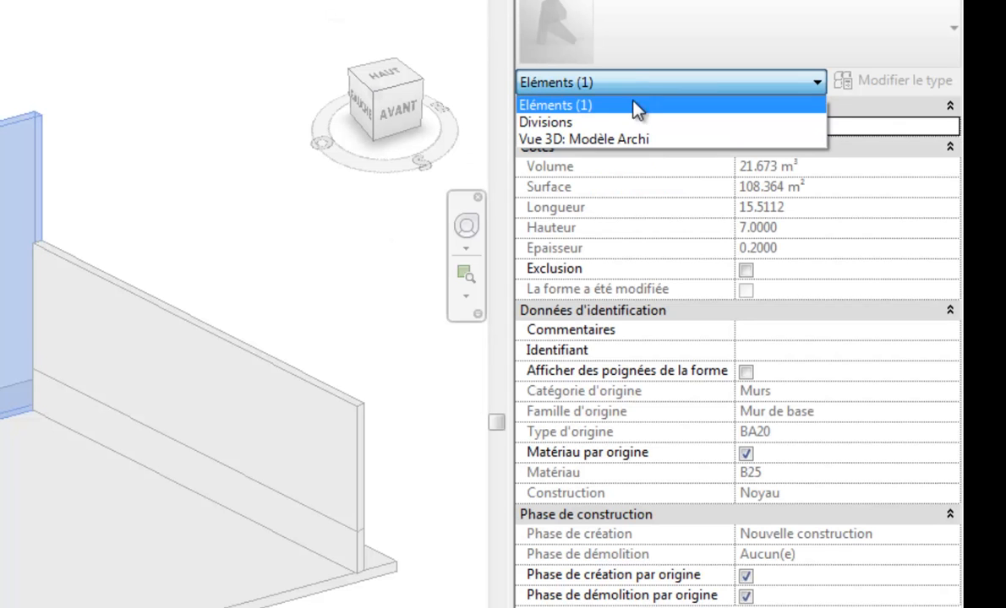
left_click(629, 126)
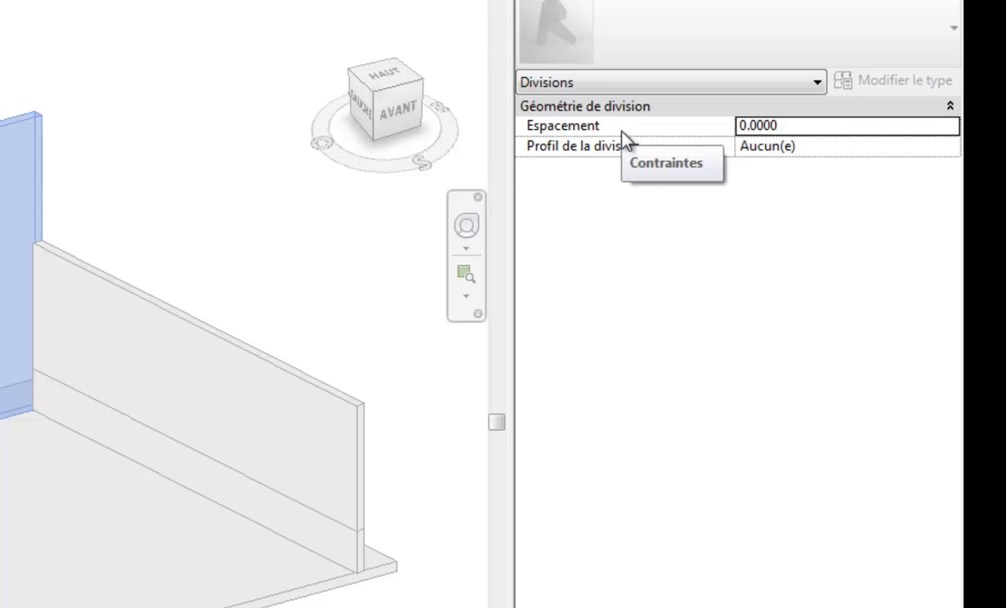
left_click(950, 147)
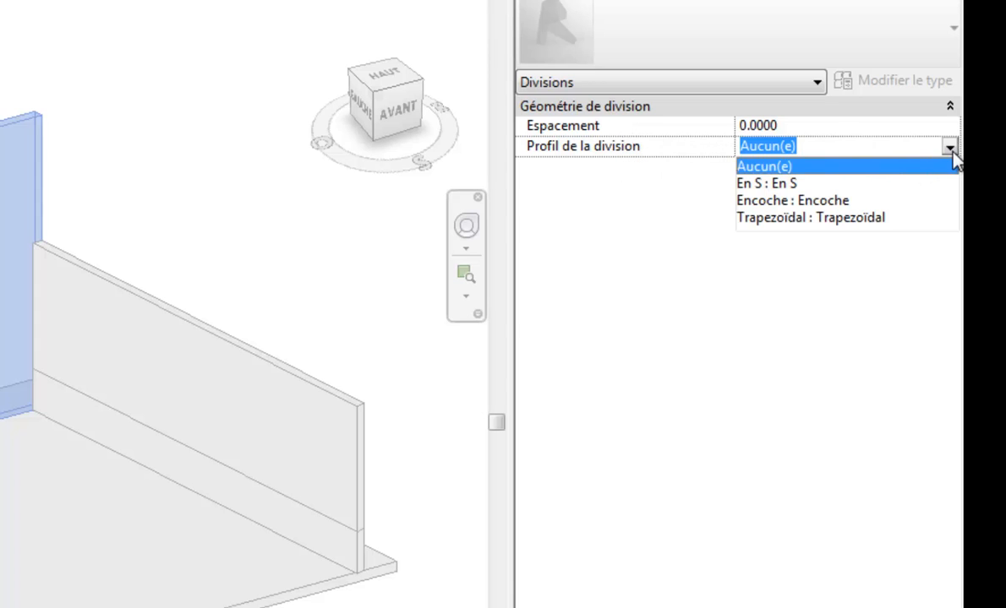
left_click(832, 218)
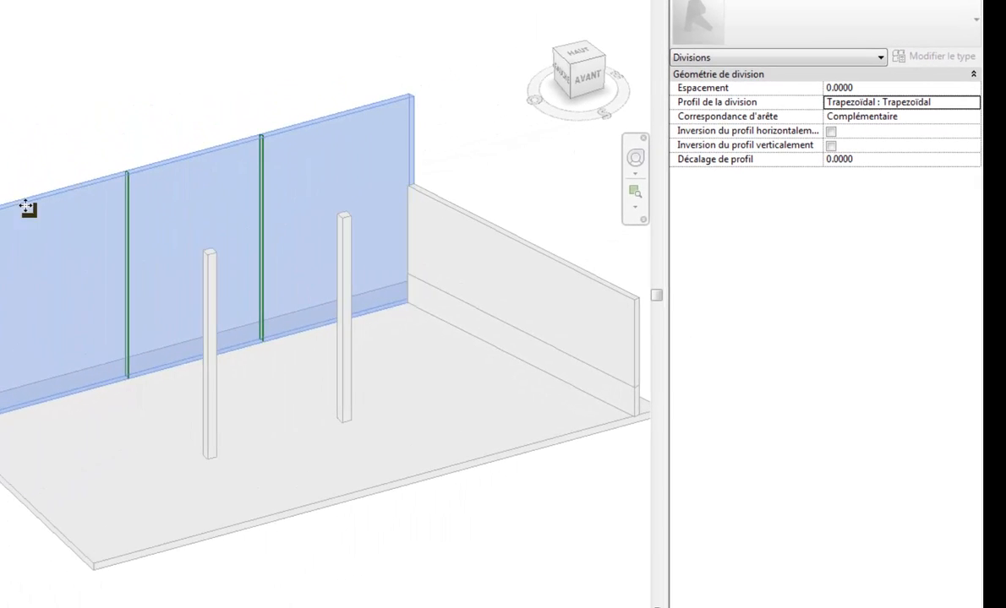
Set the edge match (Correspondance d'arête) of the trapezoidal division profile to En miroir.
scroll(26, 208, "up", 3)
middle_click_drag(88, 226, 247, 215)
scroll(11, 231, "up", 2)
scroll(159, 208, "up", 2)
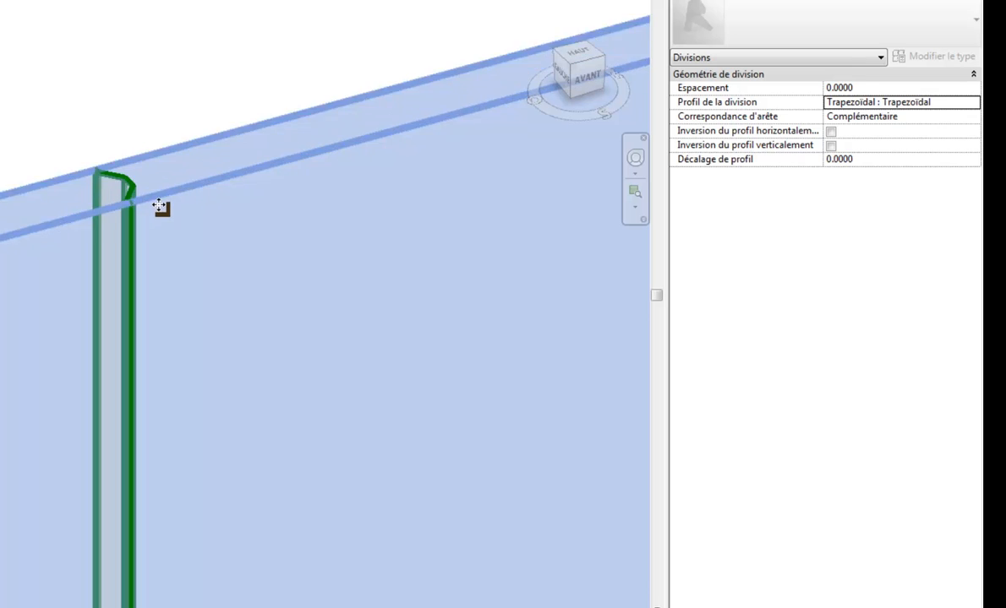
scroll(159, 208, "up", 2)
scroll(305, 232, "up", 1)
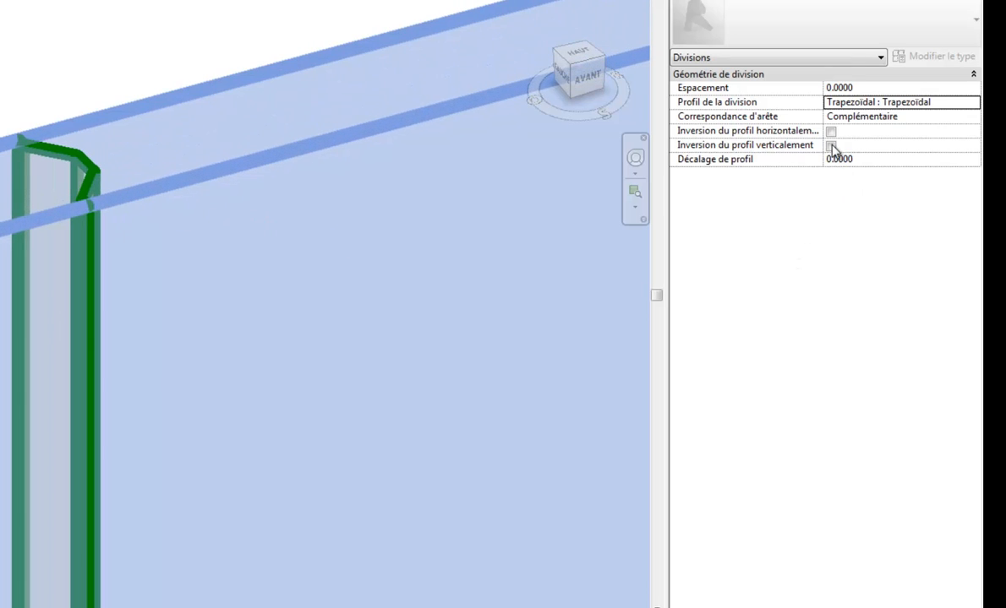
left_click(972, 118)
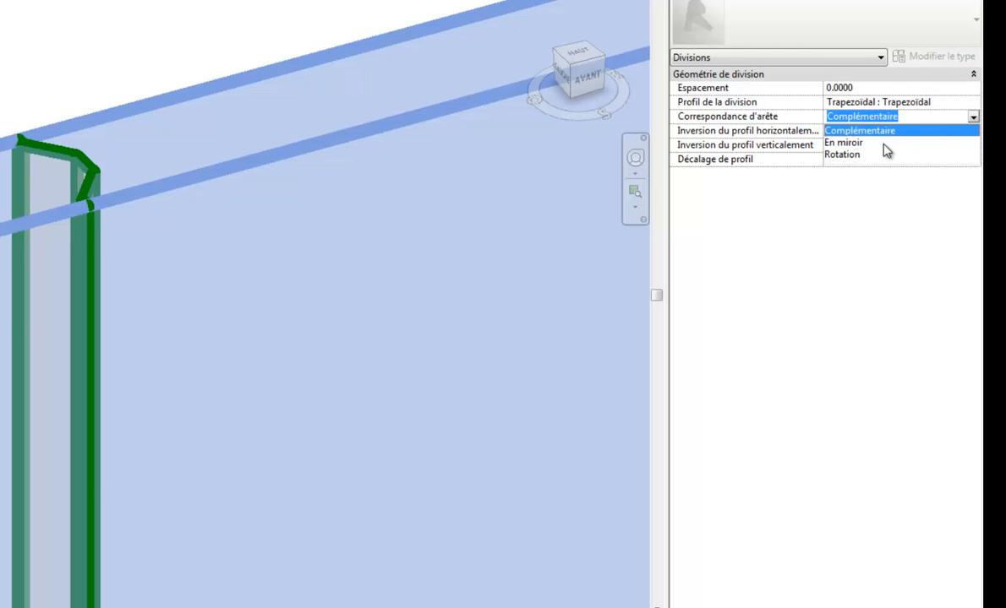
left_click(849, 143)
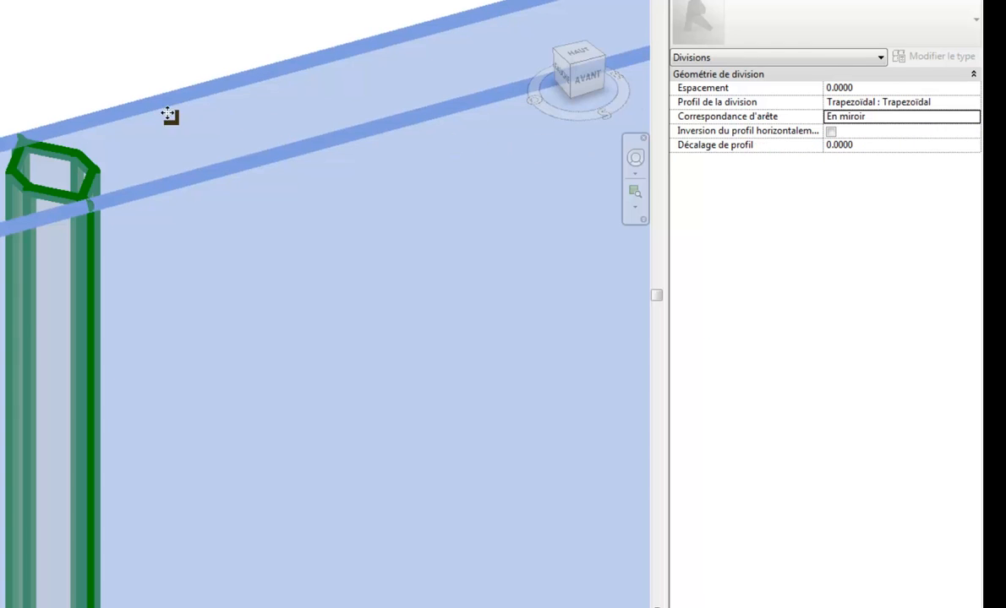
Set the profile offset (Décalage de profil) of the wall's trapezoidal division to 0.0100 and finish editing the division.
left_click(852, 144)
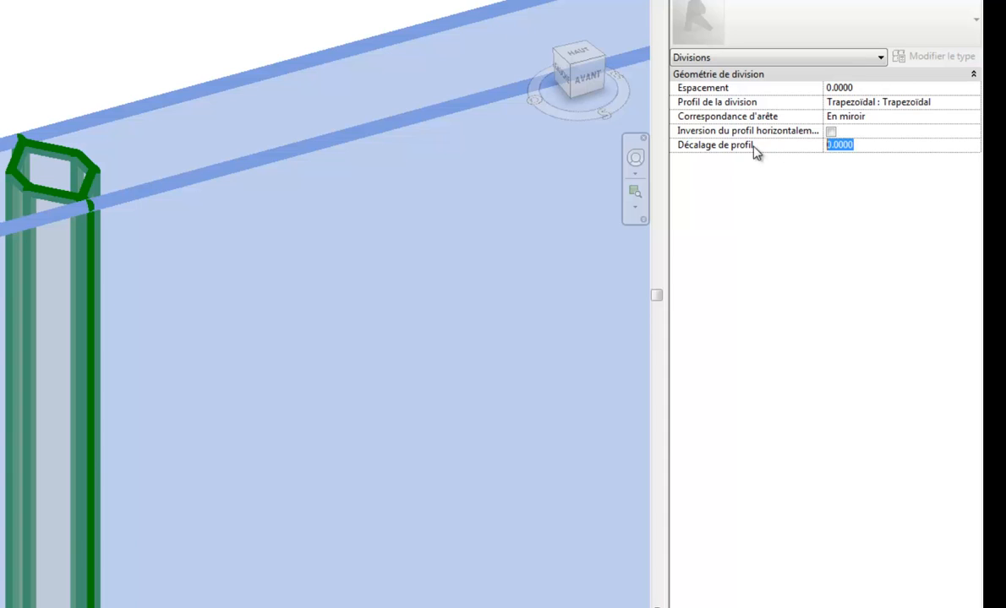
type("0.")
key("Return")
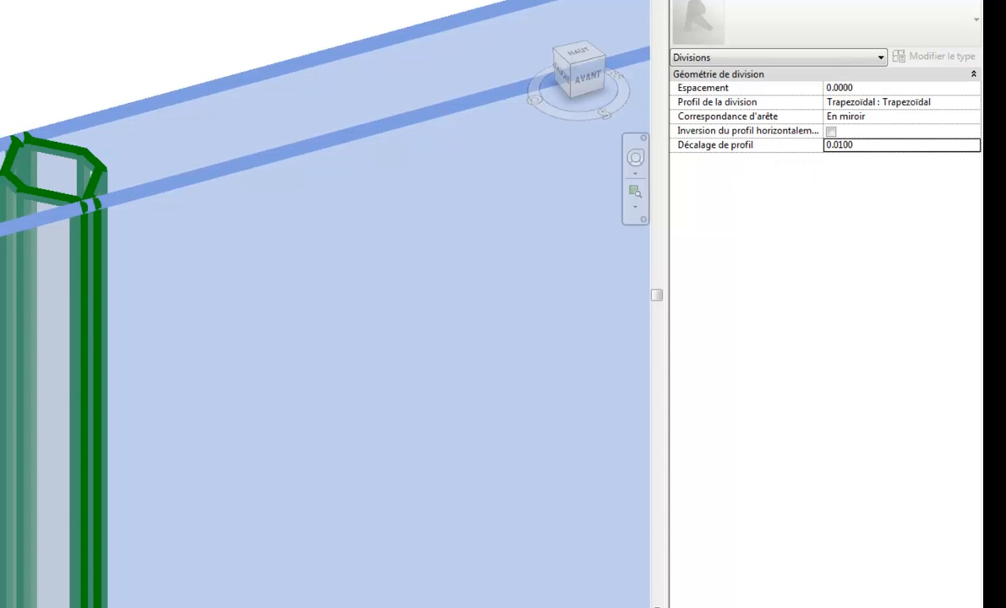
scroll(162, 148, "down", 5)
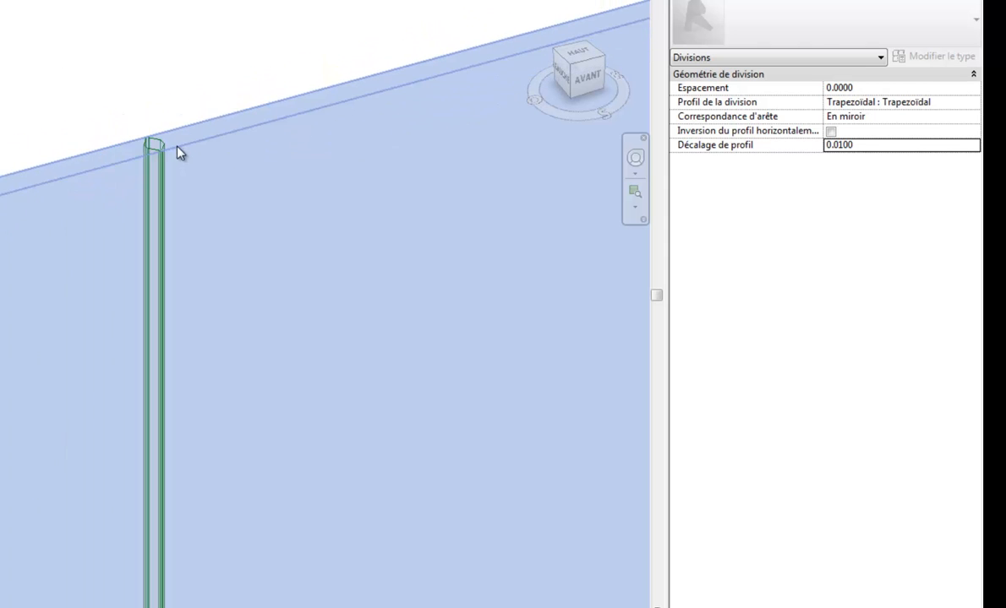
scroll(178, 147, "down", 2)
middle_click_drag(198, 244, 0, 338)
middle_click_drag(137, 298, 0, 328)
middle_click_drag(219, 177, 207, 181)
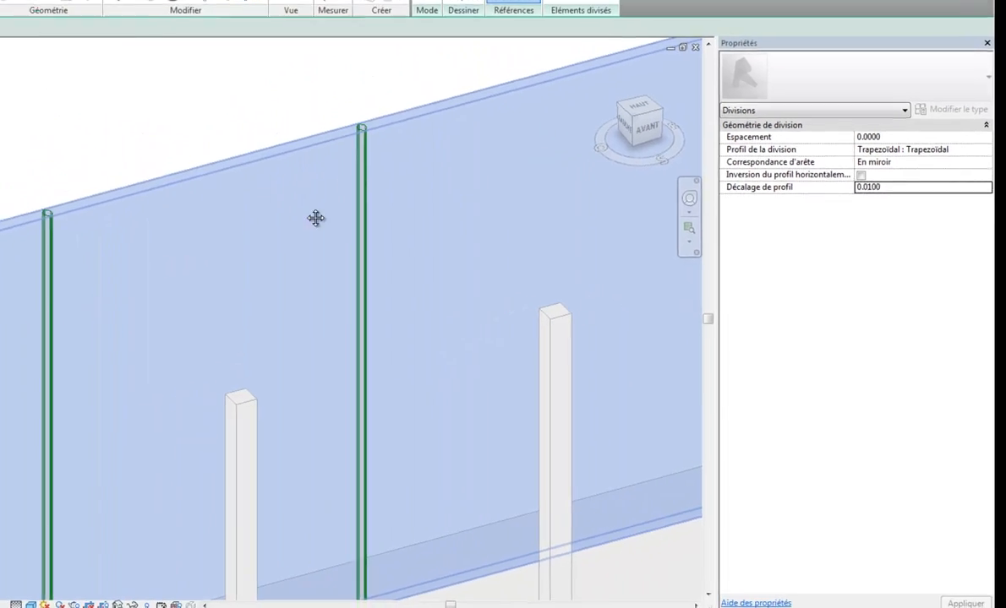
middle_click_drag(316, 218, 222, 260)
scroll(254, 281, "down", 3)
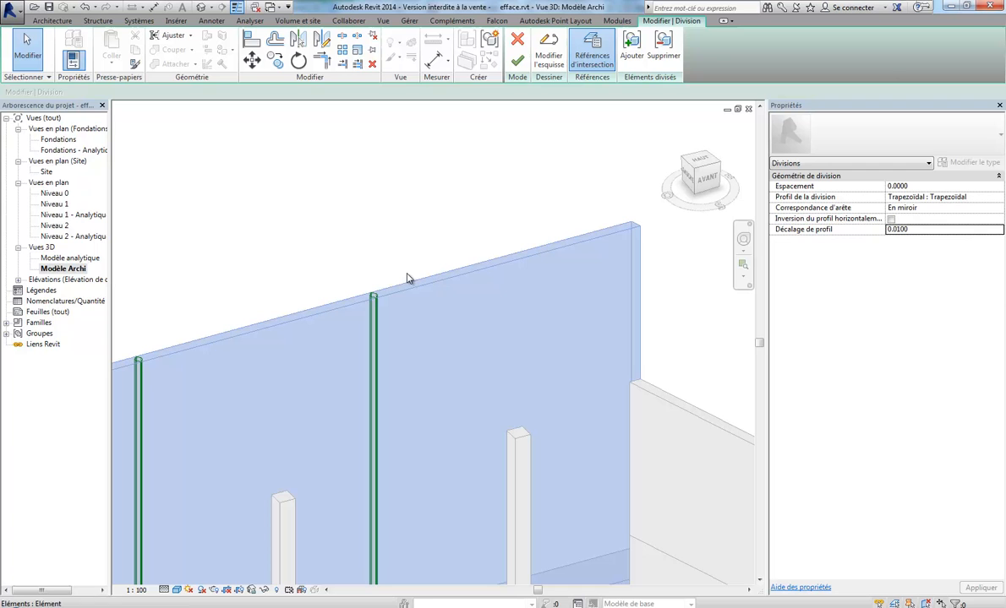
left_click(517, 61)
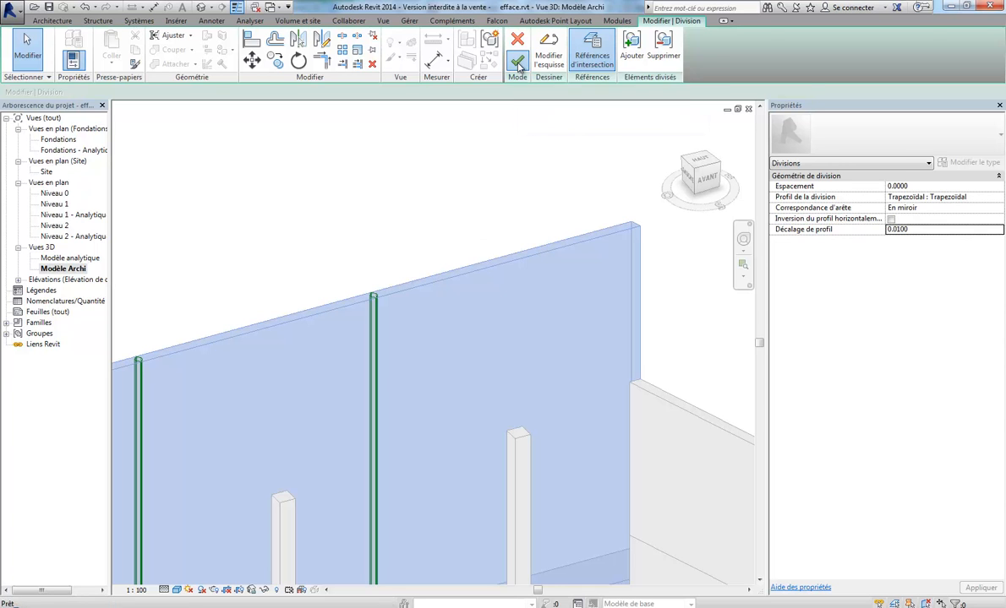
Restore the excluded uppermost part of the slanted wall in the Modèle Archi 3D view.
scroll(391, 314, "down", 2)
scroll(511, 288, "up", 5)
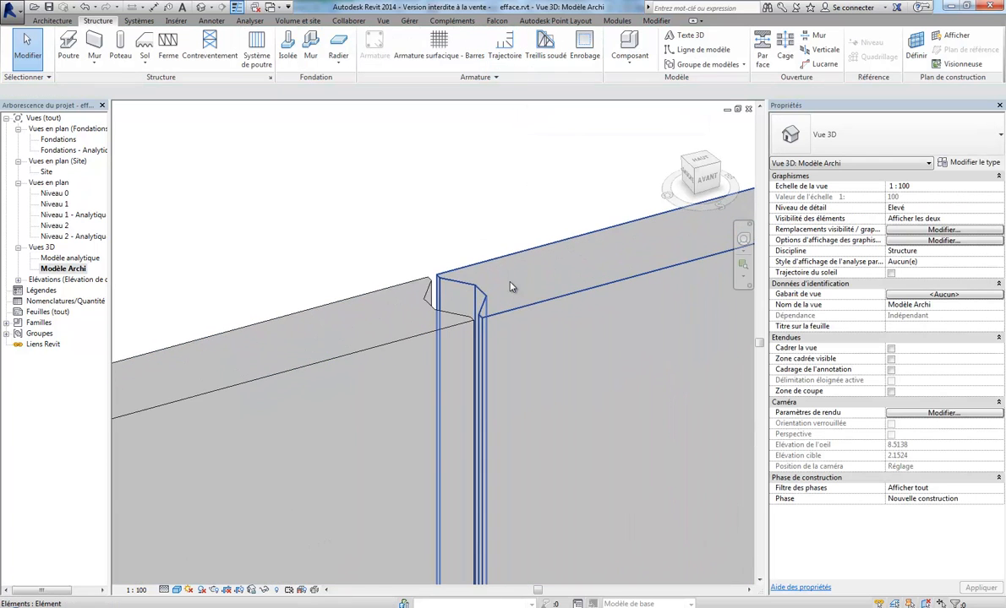
scroll(511, 287, "down", 5)
middle_click_drag(554, 413, 345, 218)
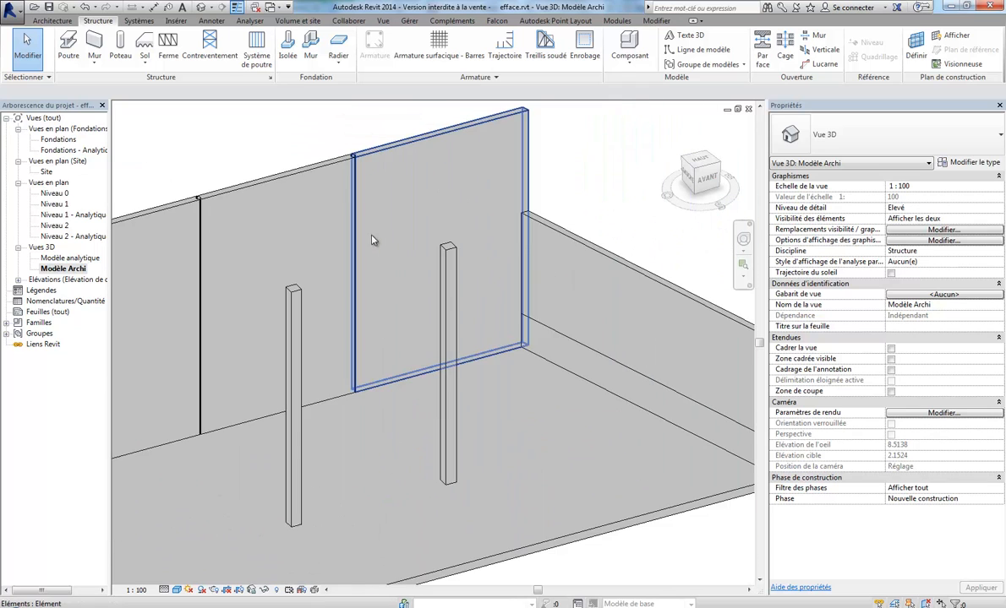
scroll(434, 317, "up", 2)
scroll(433, 316, "down", 3)
middle_click_drag(355, 271, 579, 289, "shift")
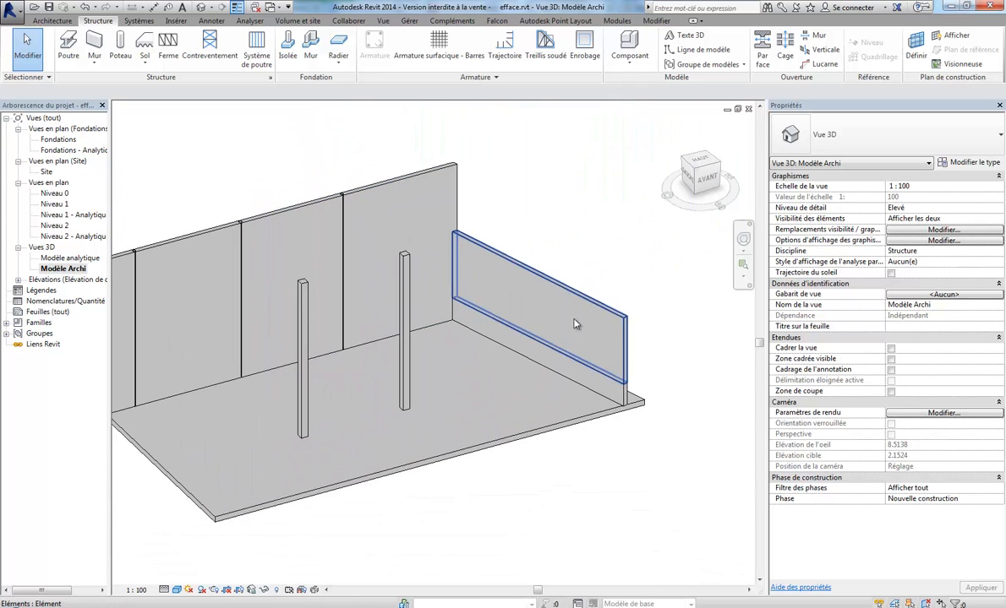
left_click(580, 290)
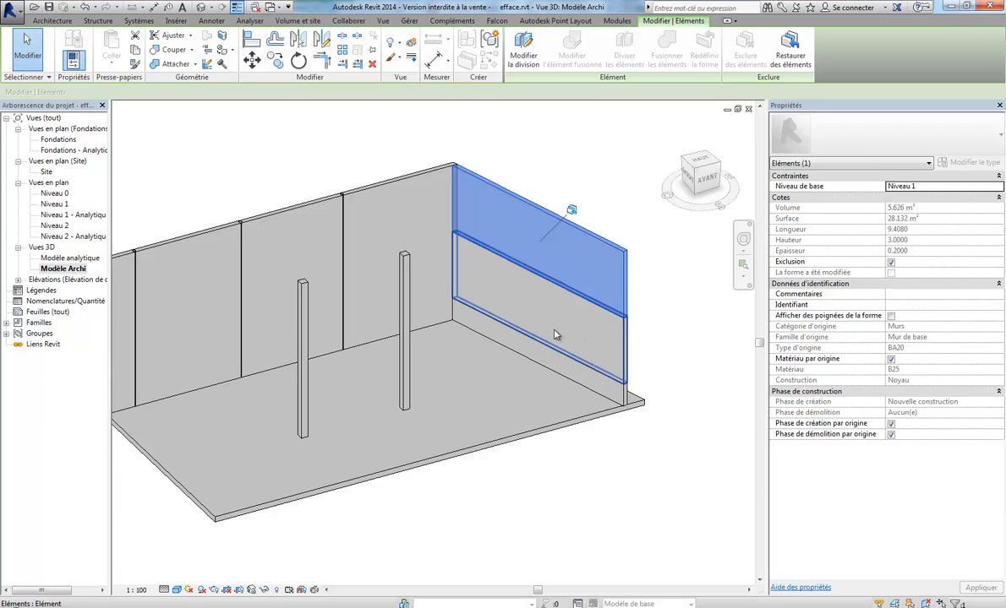
left_click(792, 58)
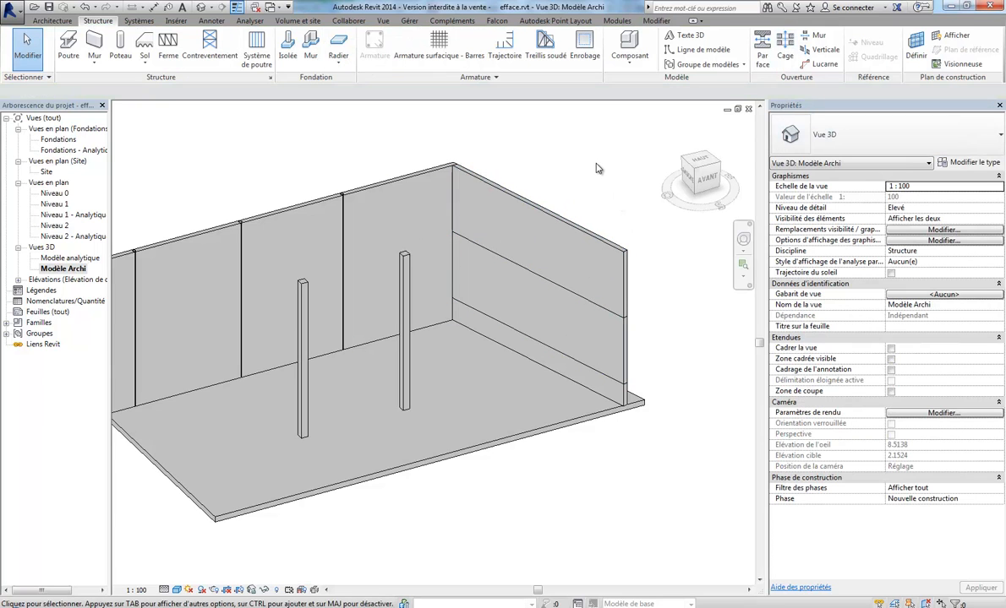
Create parts from the two 30x30 rectangular concrete columns.
middle_click_drag(597, 168, 423, 338, "shift")
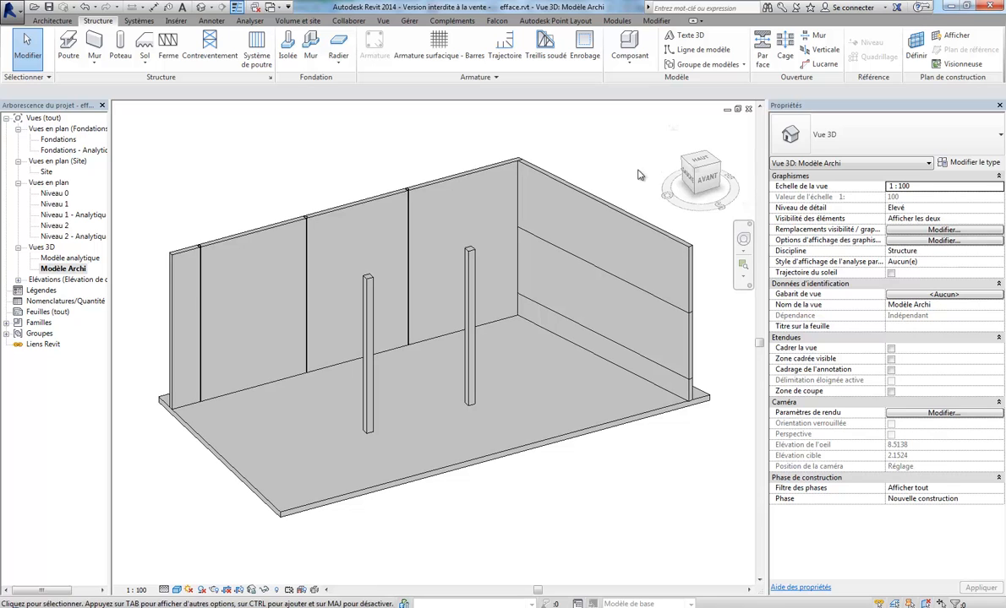
left_click(367, 365)
left_click(472, 355, "ctrl")
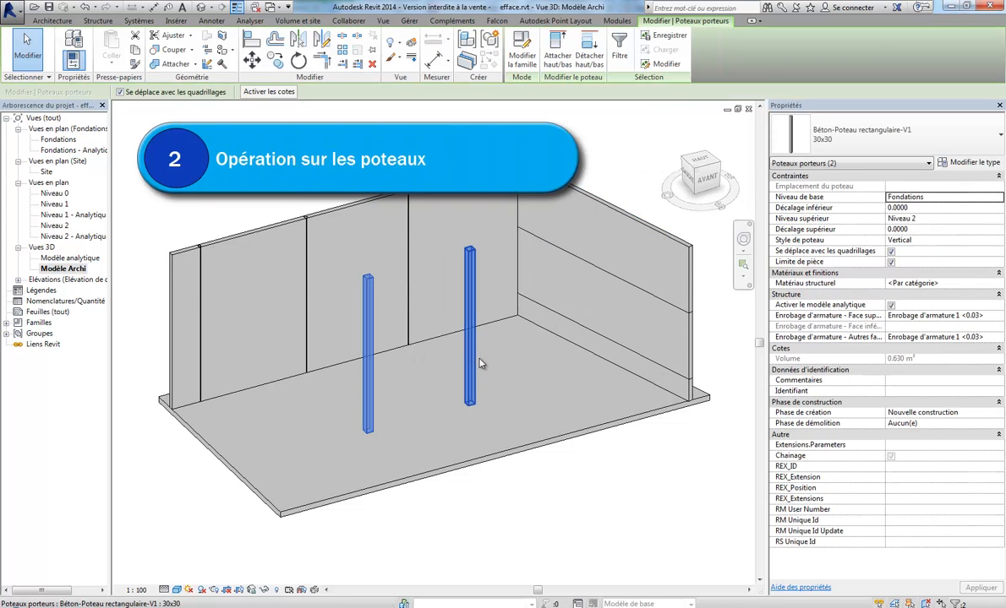
left_click(470, 62)
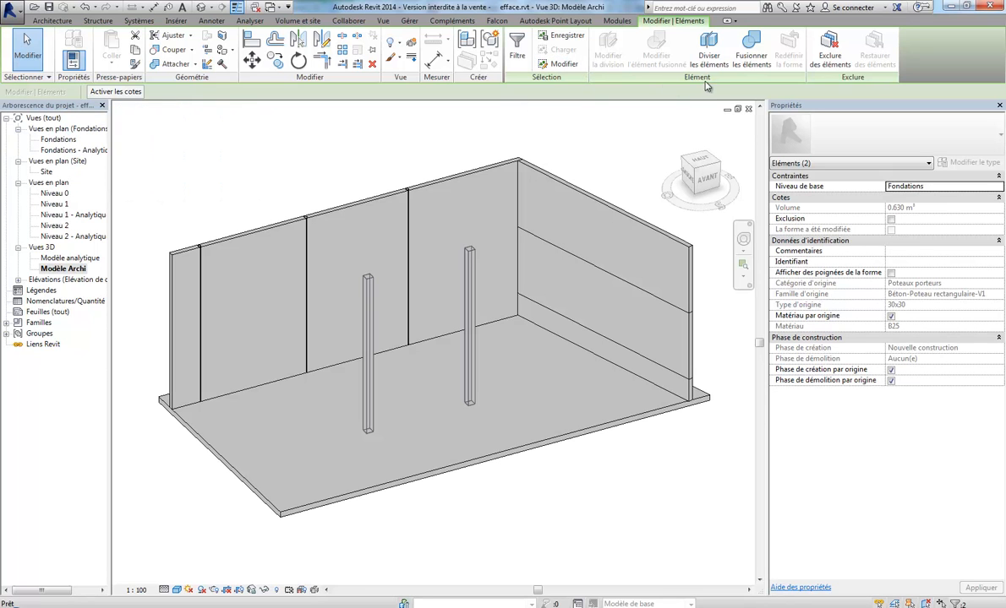
Divide both column parts at the levels Niveau 1 and Niveau 0 and finish the division.
left_click(708, 49)
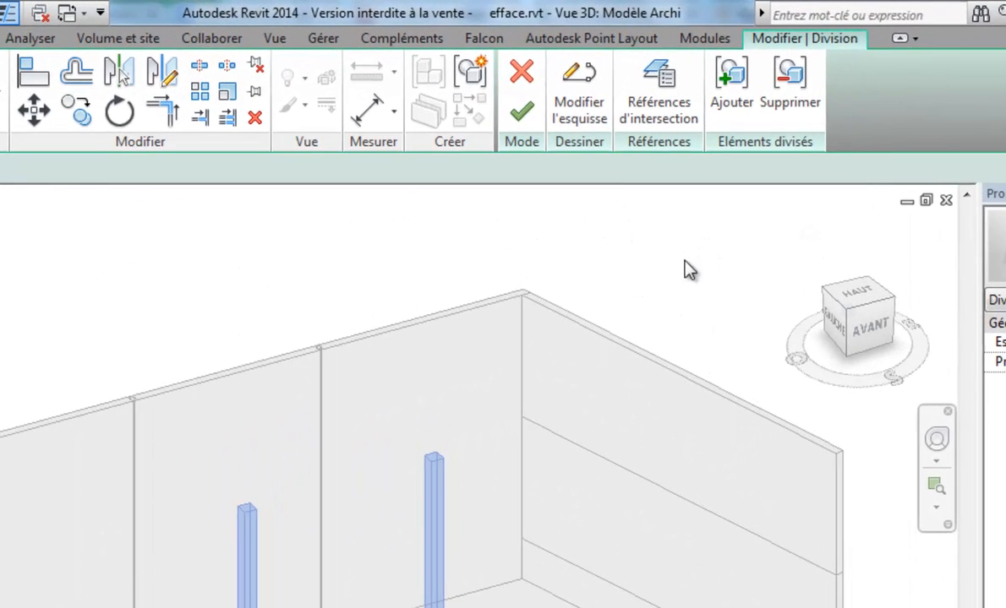
left_click(673, 118)
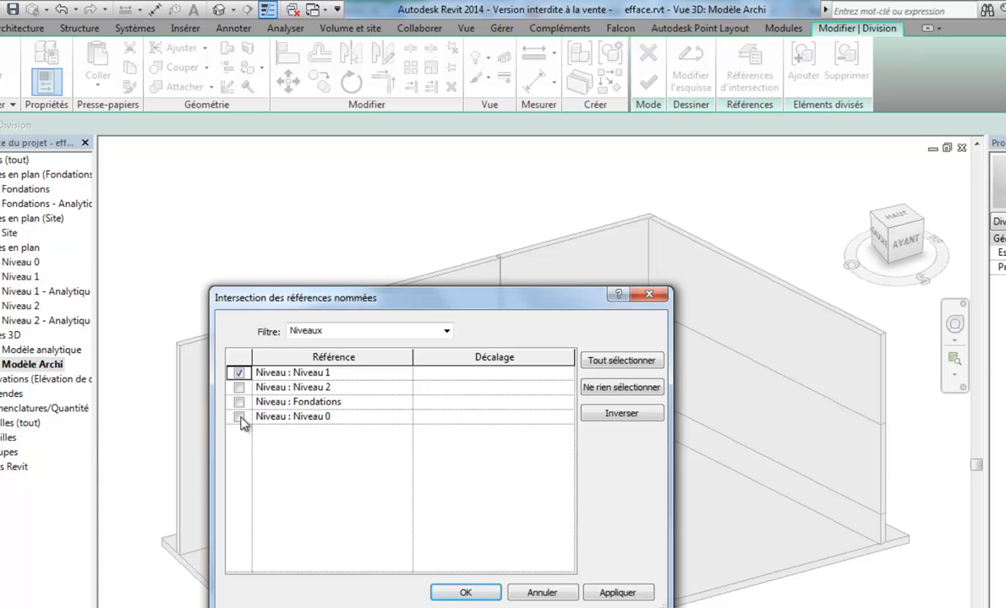
left_click(465, 593)
left_click(648, 82)
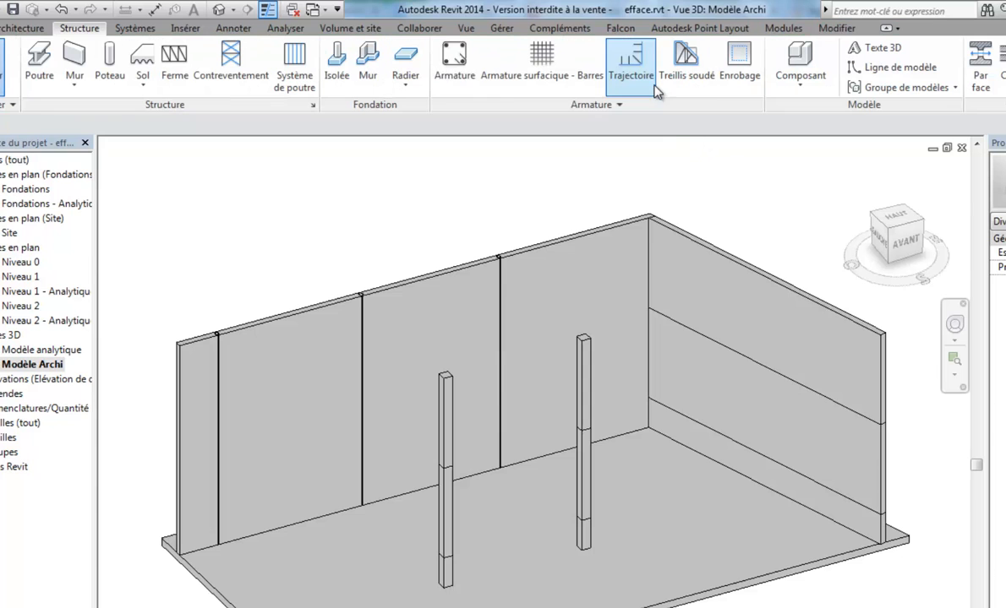
Merge the upper and middle parts of the column on grid 2 into one part and deselect it.
left_click(445, 466)
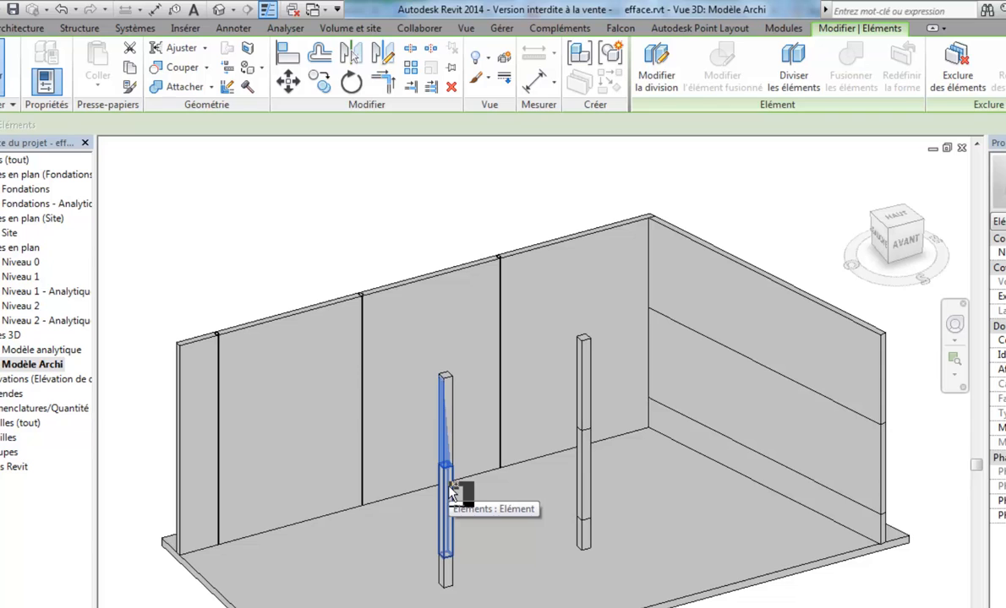
left_click(452, 492, "ctrl")
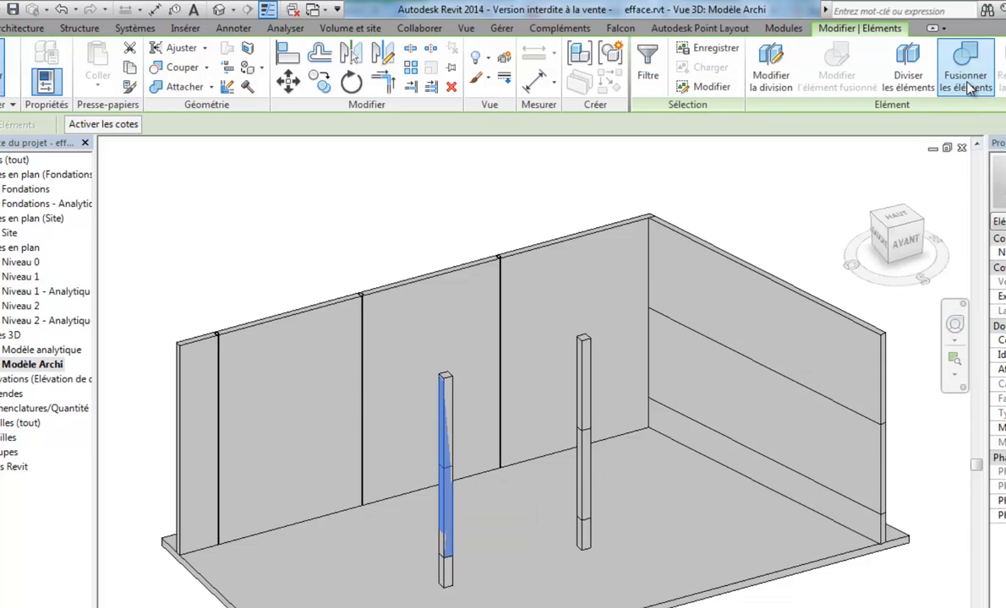
left_click(967, 87)
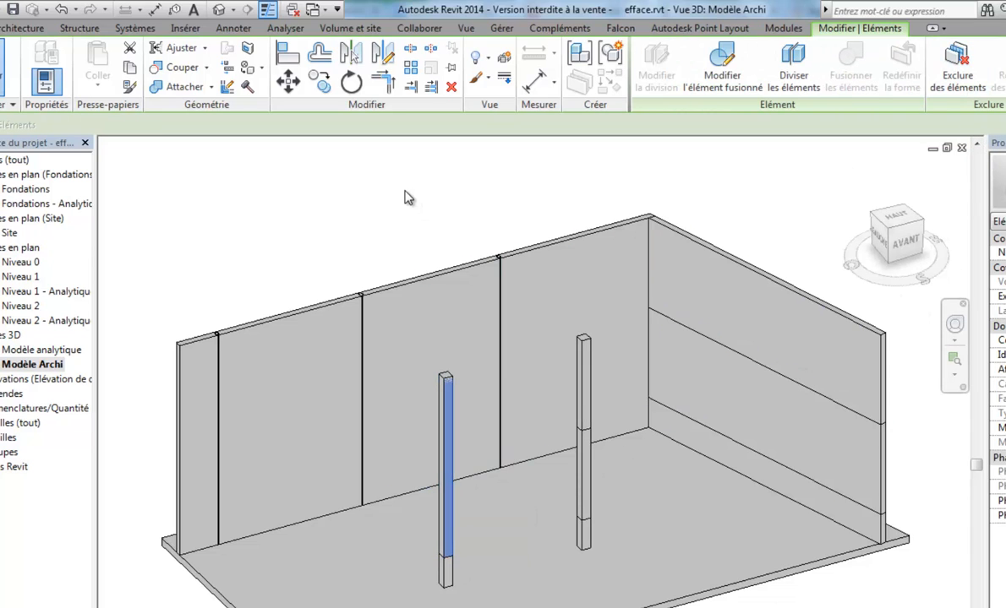
left_click(378, 179)
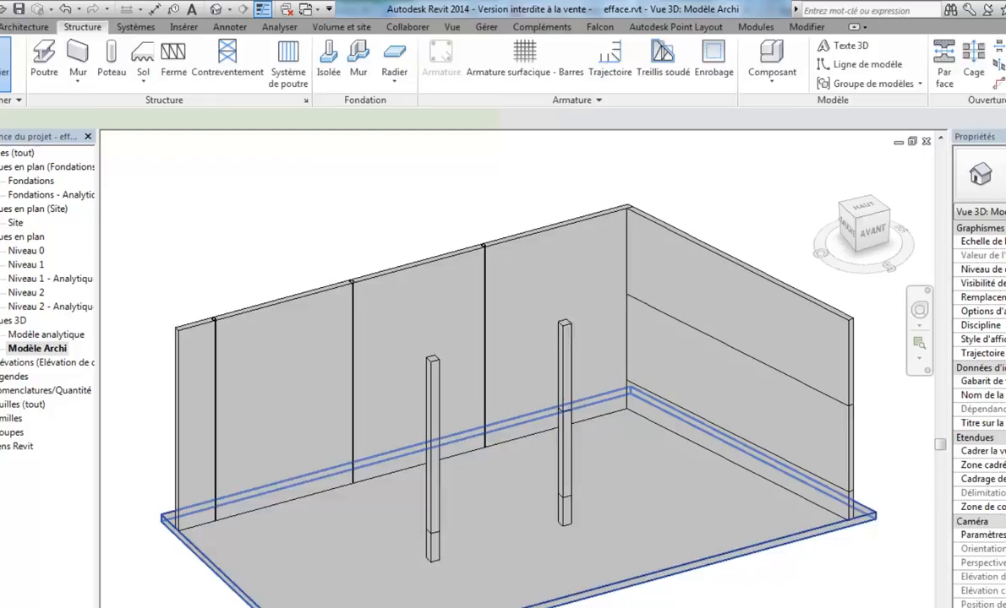
Select the BA24 floor slab and create parts from it in the Niveau 0 plan view.
left_click(250, 603)
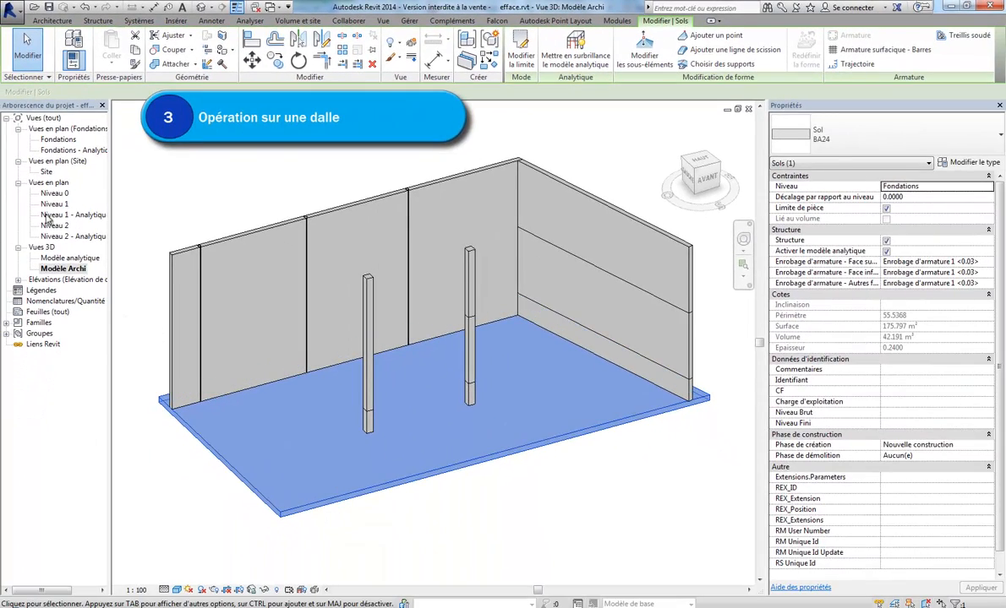
double_click(55, 192)
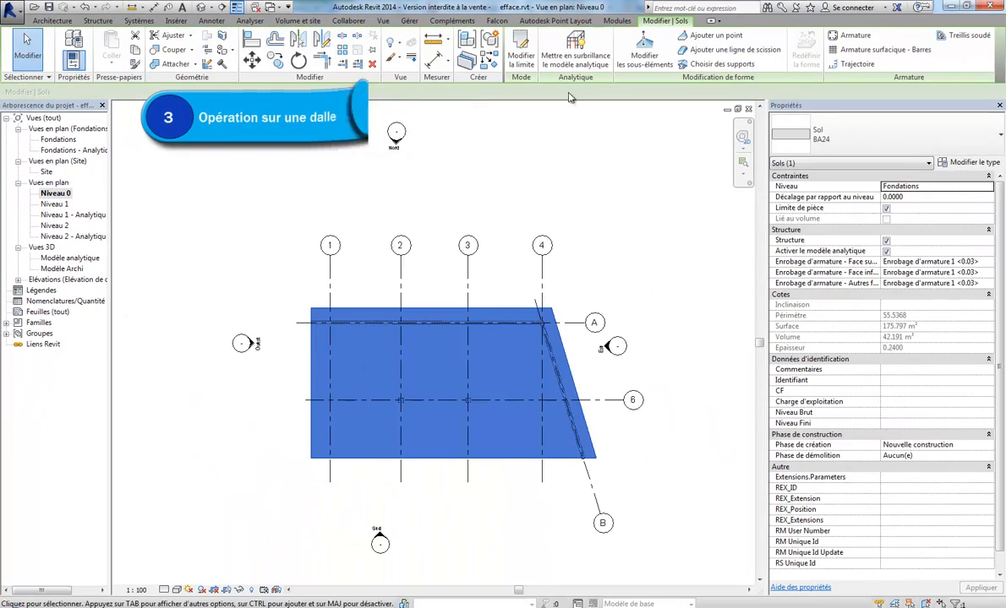
left_click(466, 59)
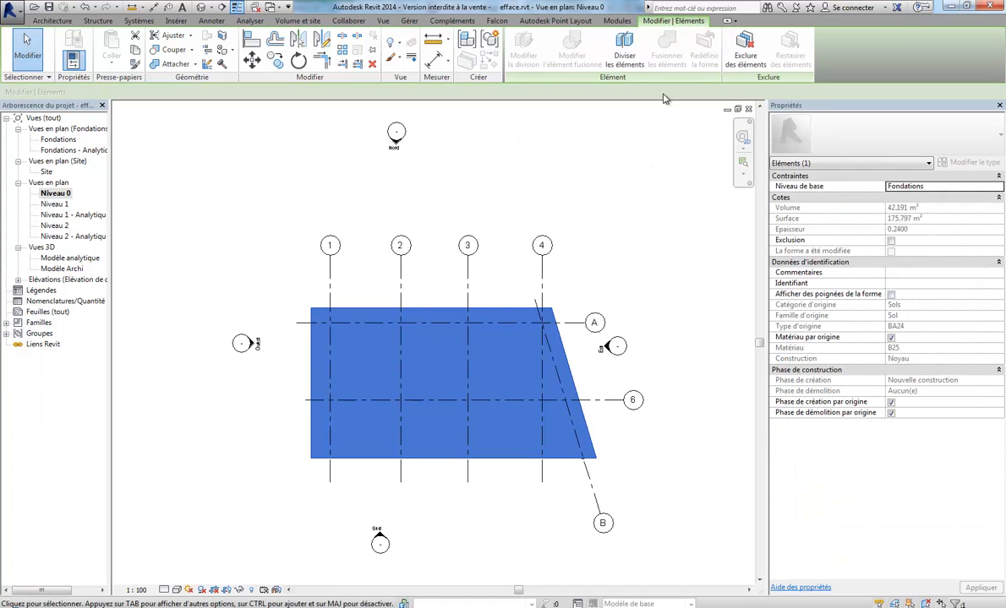
Start dividing the slab part and sketch a horizontal division line about 20 m long across it, just above grid 6.
left_click(624, 49)
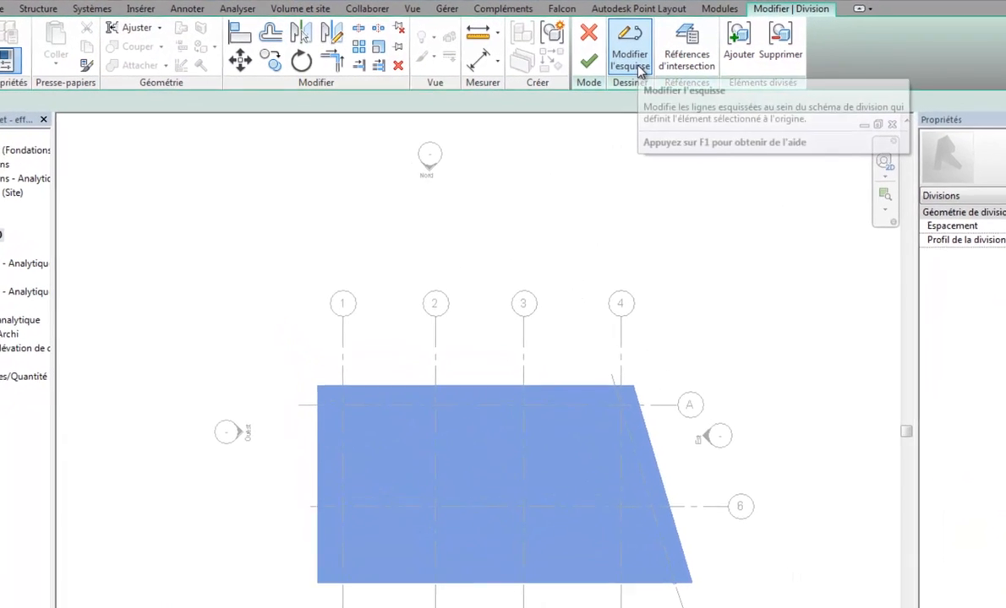
left_click(640, 71)
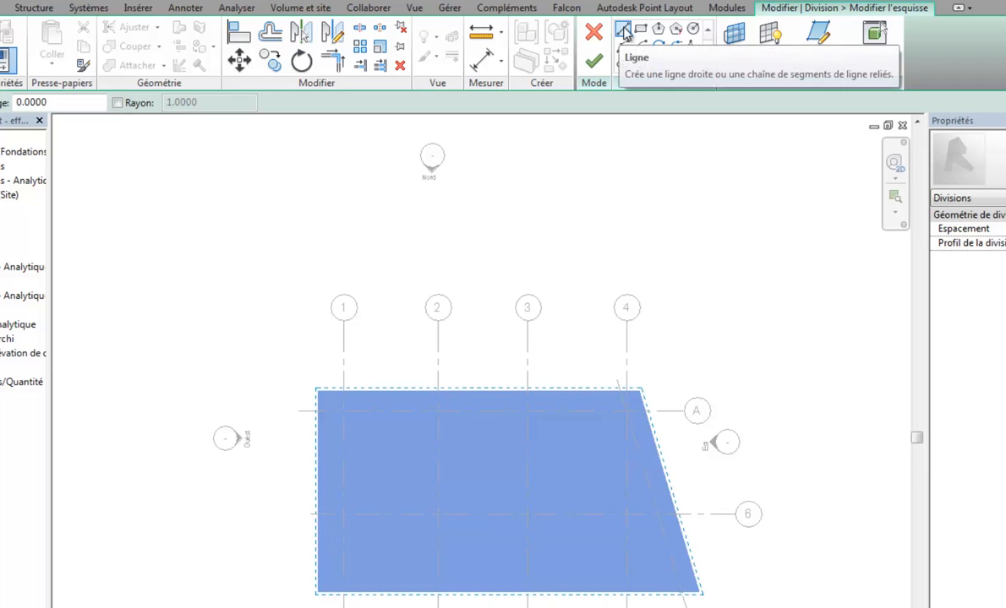
left_click(623, 31)
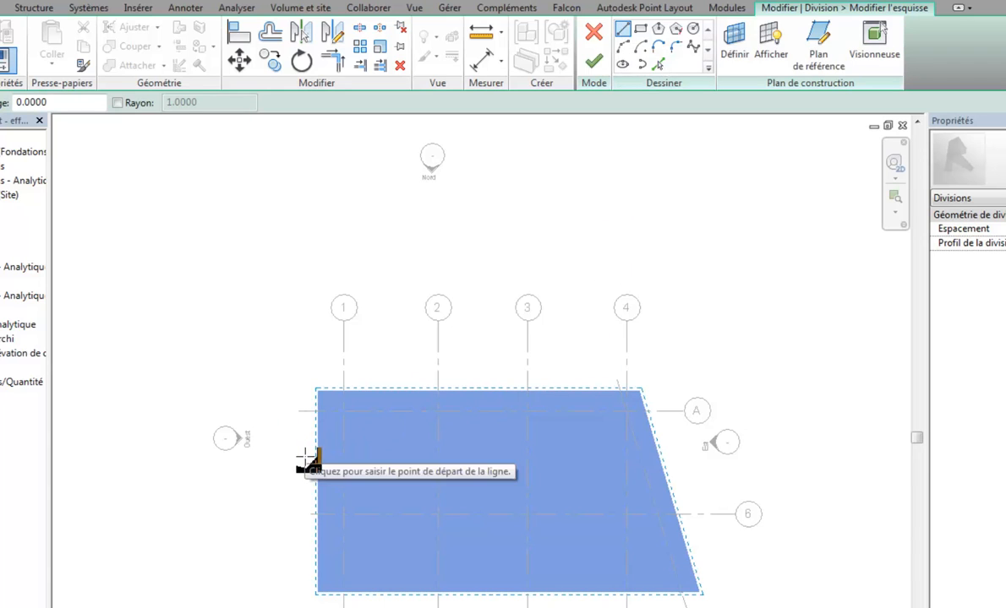
scroll(317, 507, "up", 4)
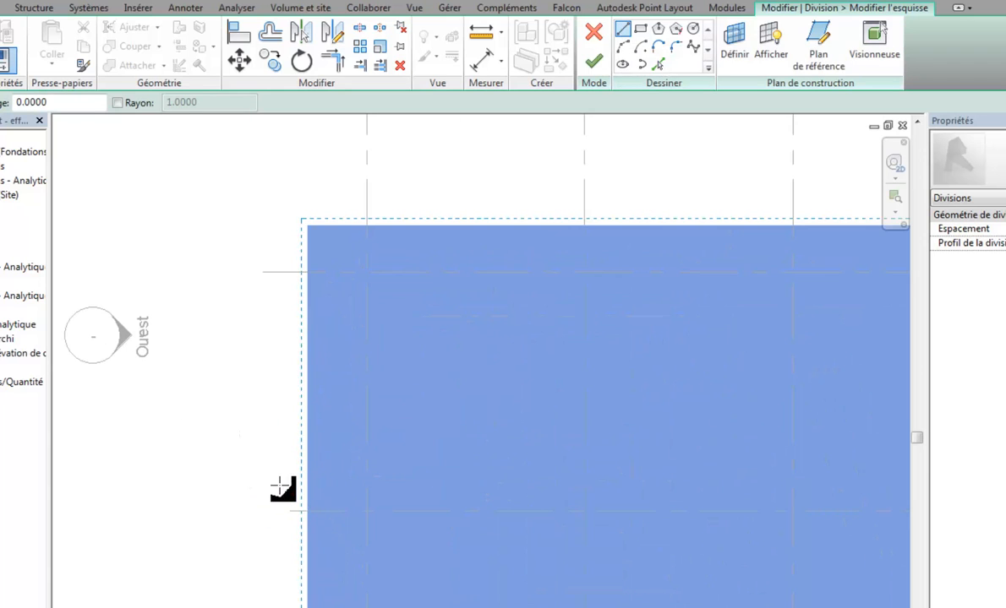
left_click(285, 494)
middle_click_drag(929, 504, 530, 527)
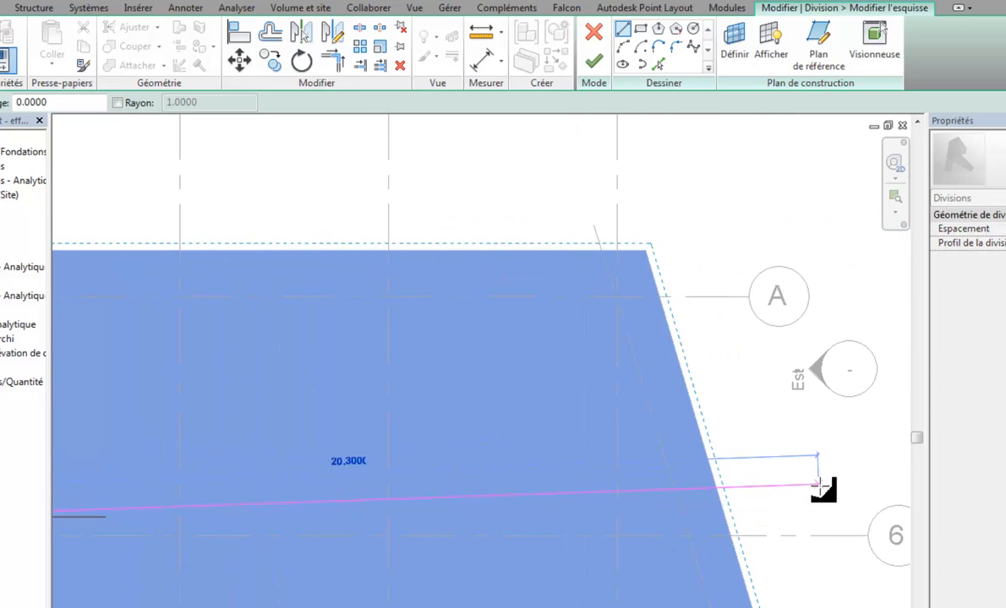
left_click(806, 516)
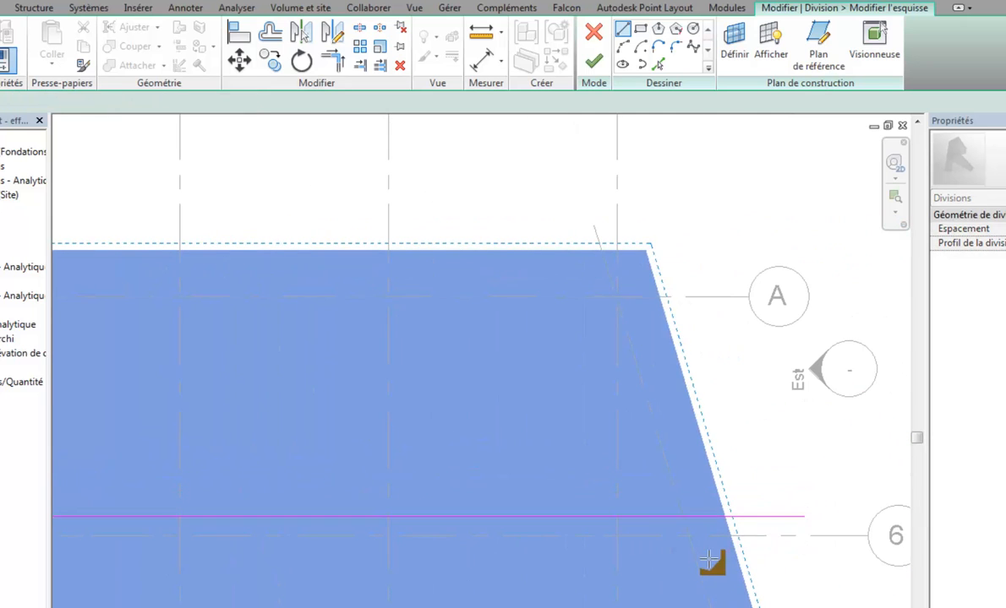
Sketch a nearly vertical division line about 11.3 m long across the slab between grids 2 and 3, and finish the sketch.
mouse_move(711, 561)
middle_mouse_down()
mouse_move(797, 415)
mouse_move(713, 411)
middle_mouse_up()
scroll(482, 458, "down", 2)
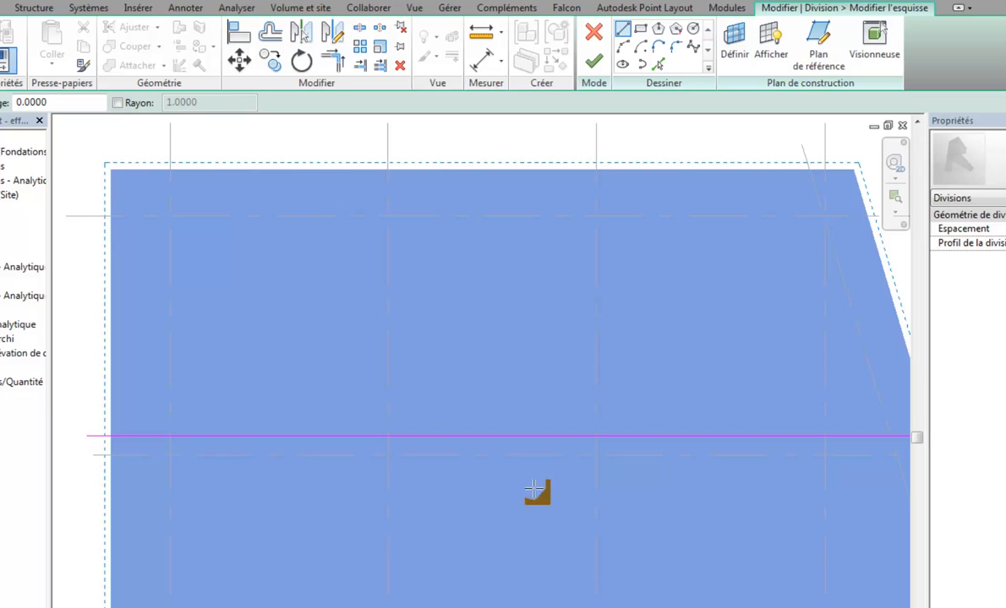
left_click(504, 133)
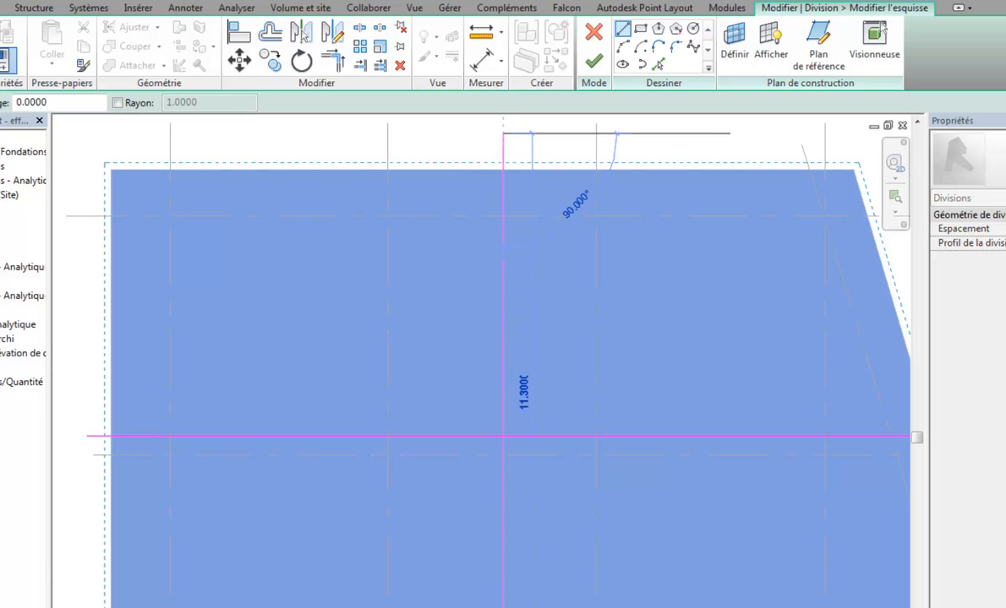
left_click(511, 607)
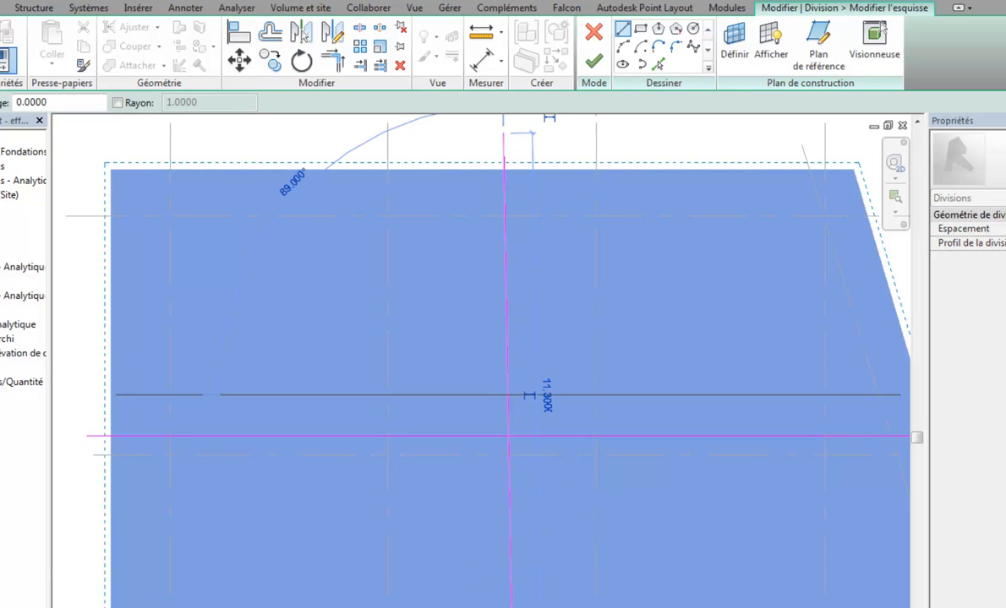
key("Escape")
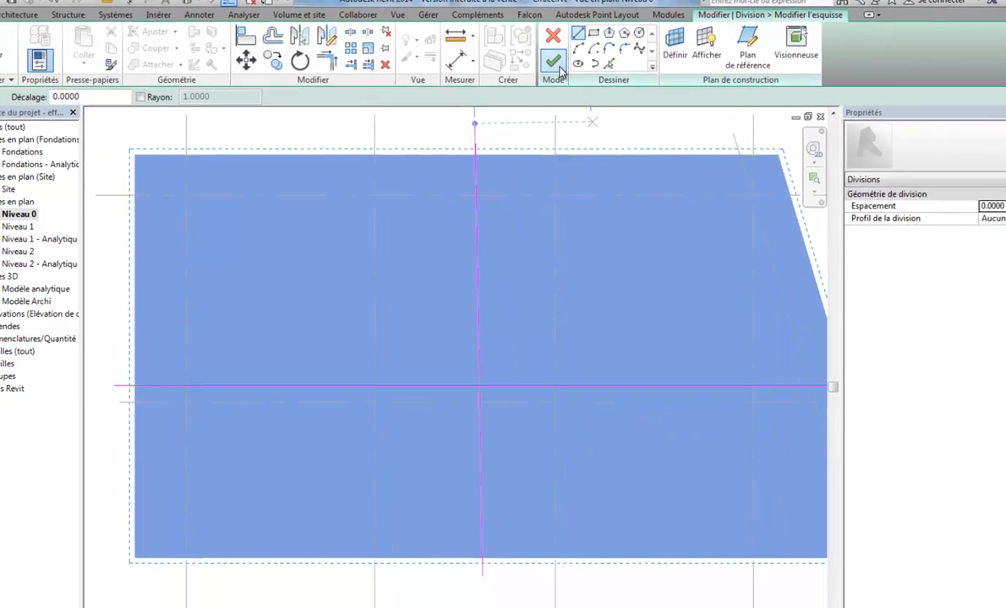
left_click(591, 61)
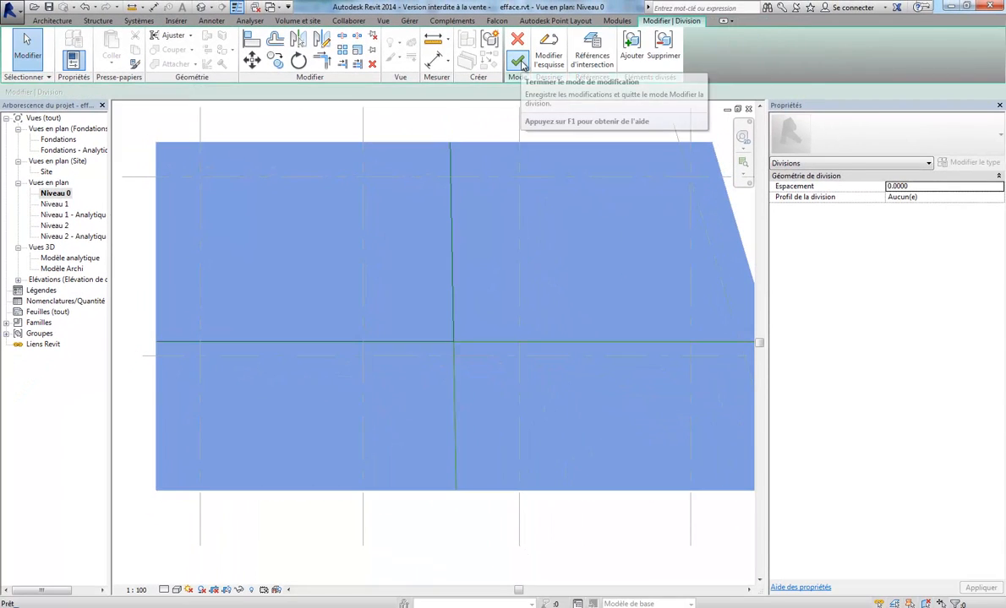
Complete the floor slab division and show the divided slab in the Modèle Archi 3D view.
left_click(518, 62)
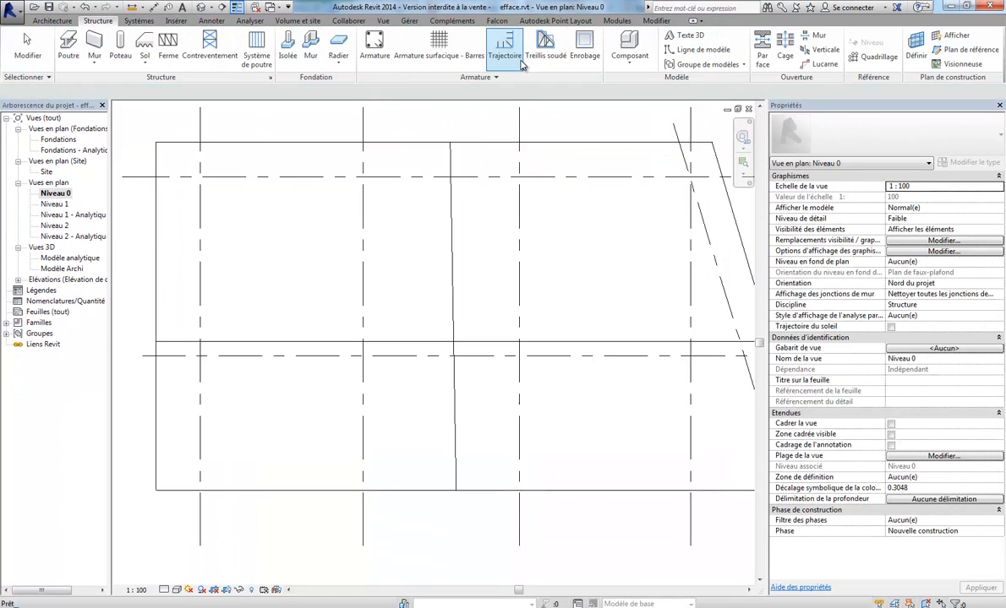
double_click(65, 271)
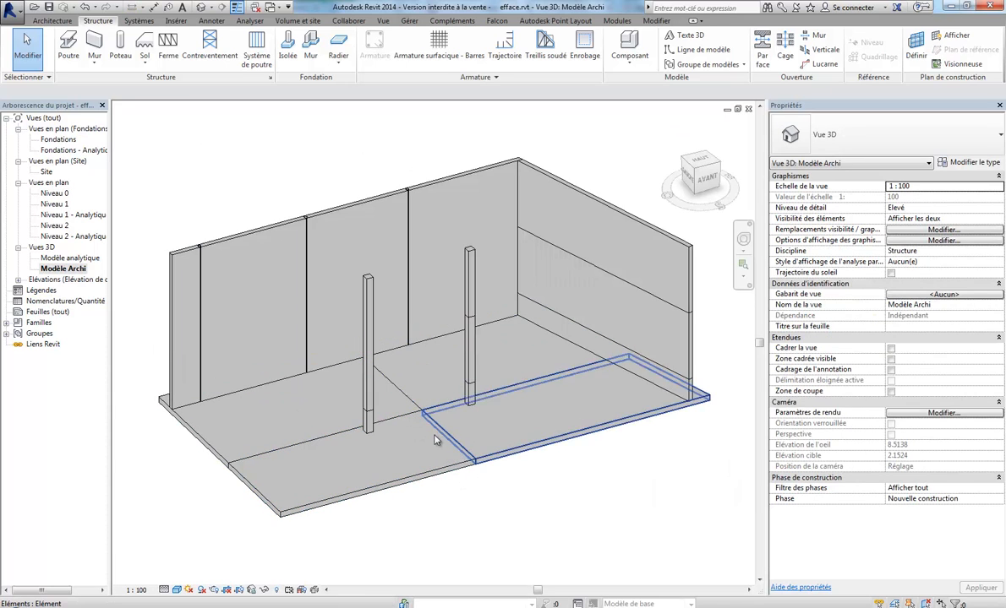
Delete grid 2 in the Niveau 1 plan view and inspect the divided wall in the Modèle Archi 3D view.
double_click(56, 195)
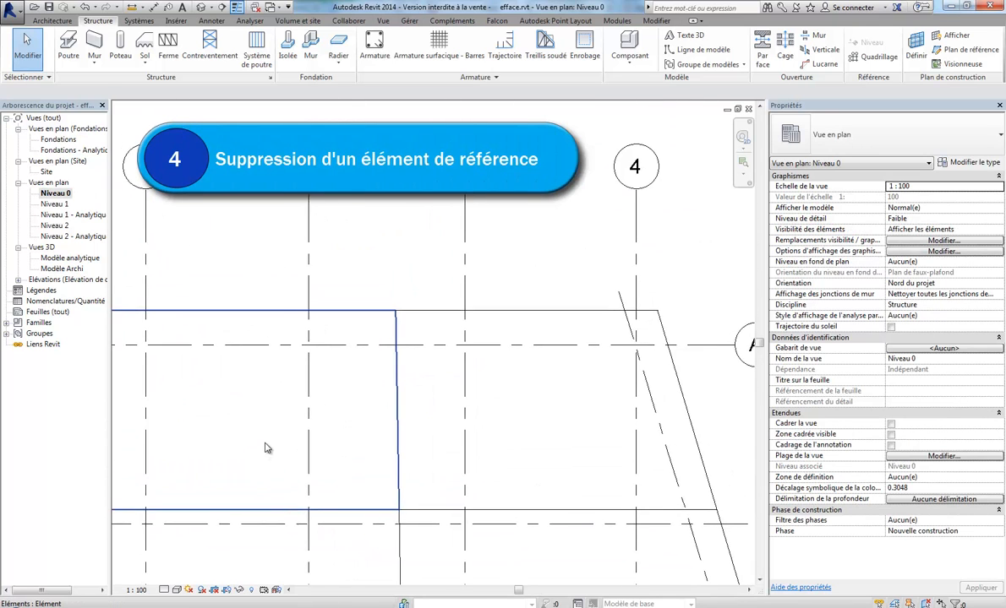
scroll(264, 448, "down", 2)
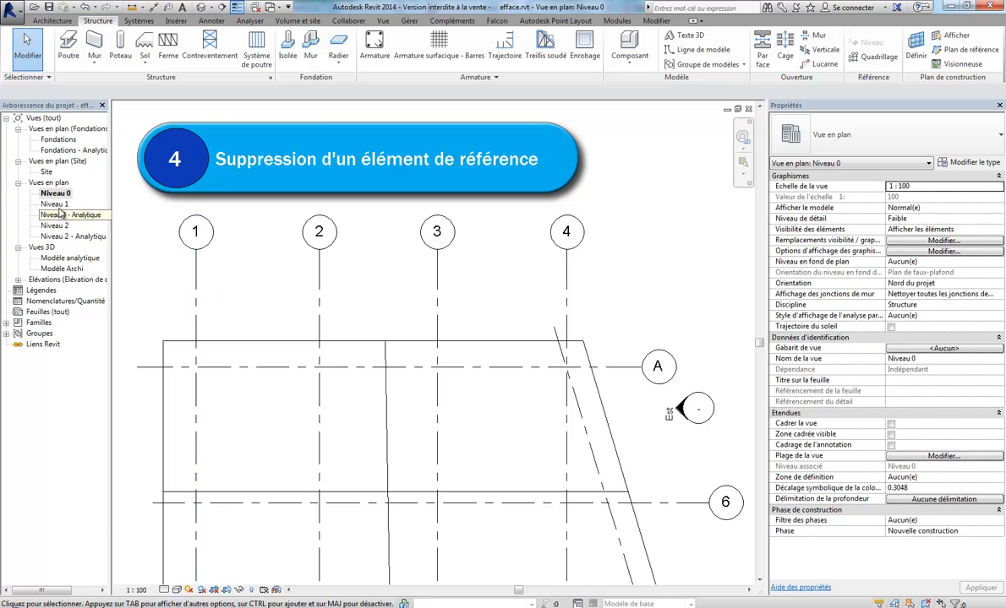
double_click(54, 205)
scroll(359, 363, "up", 3)
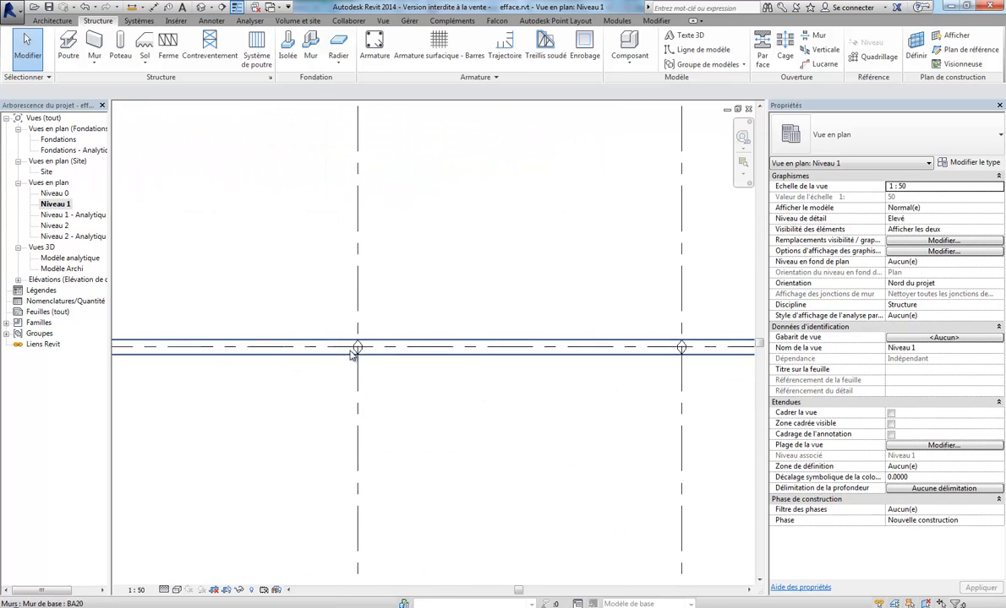
left_click(358, 262)
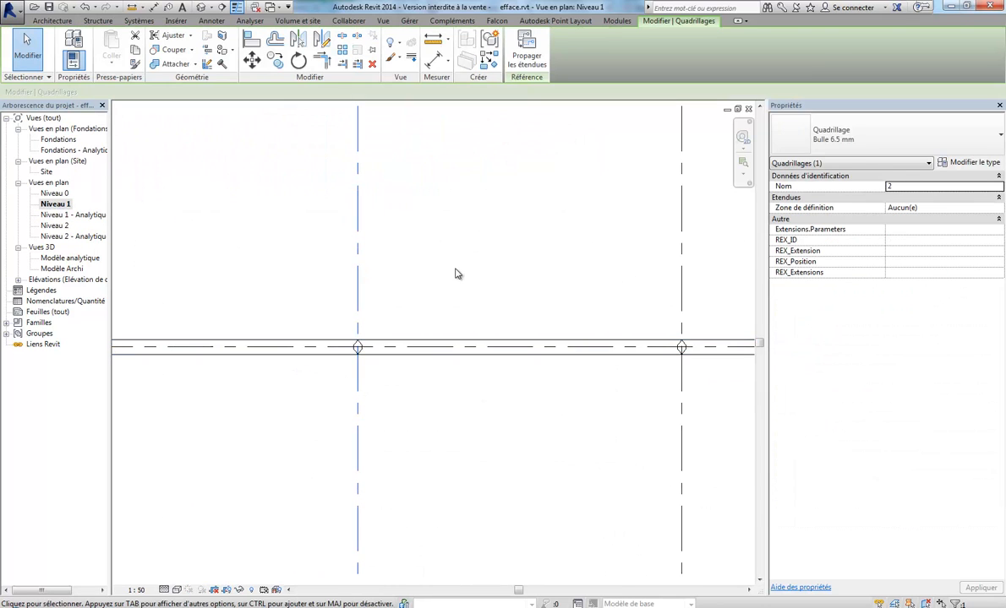
key("Delete")
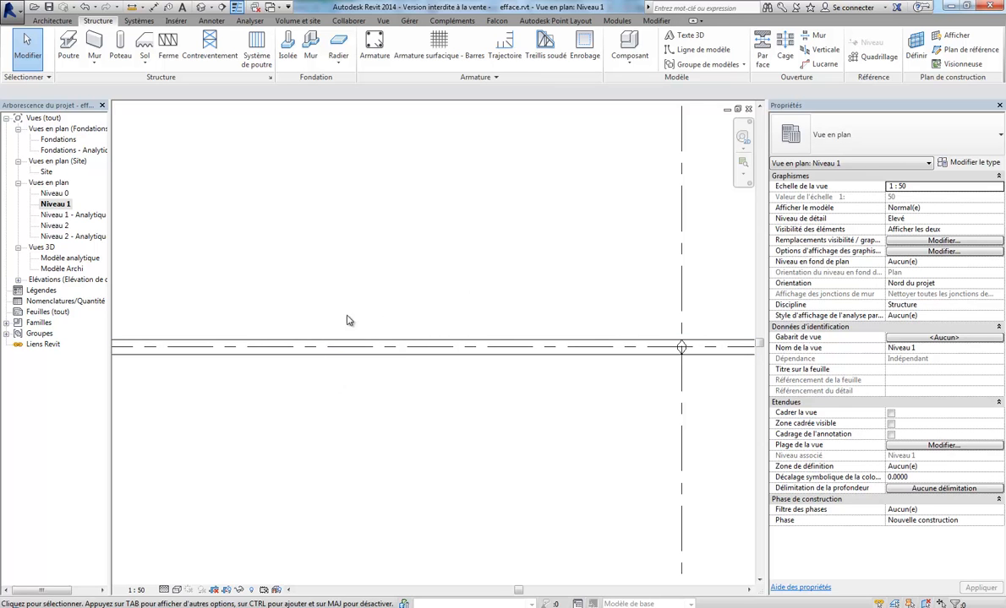
double_click(62, 270)
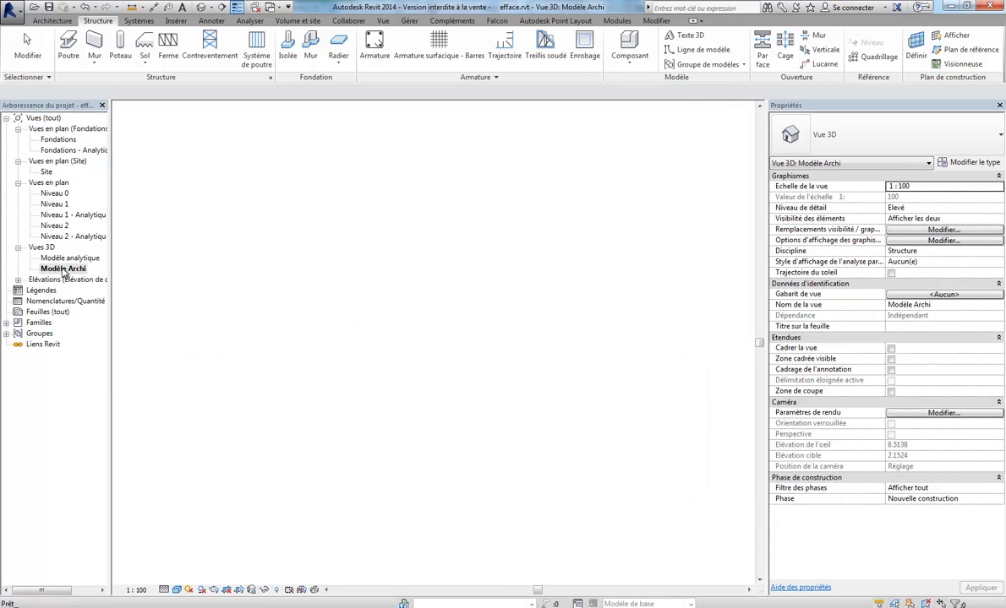
middle_click_drag(211, 349, 215, 375, "shift")
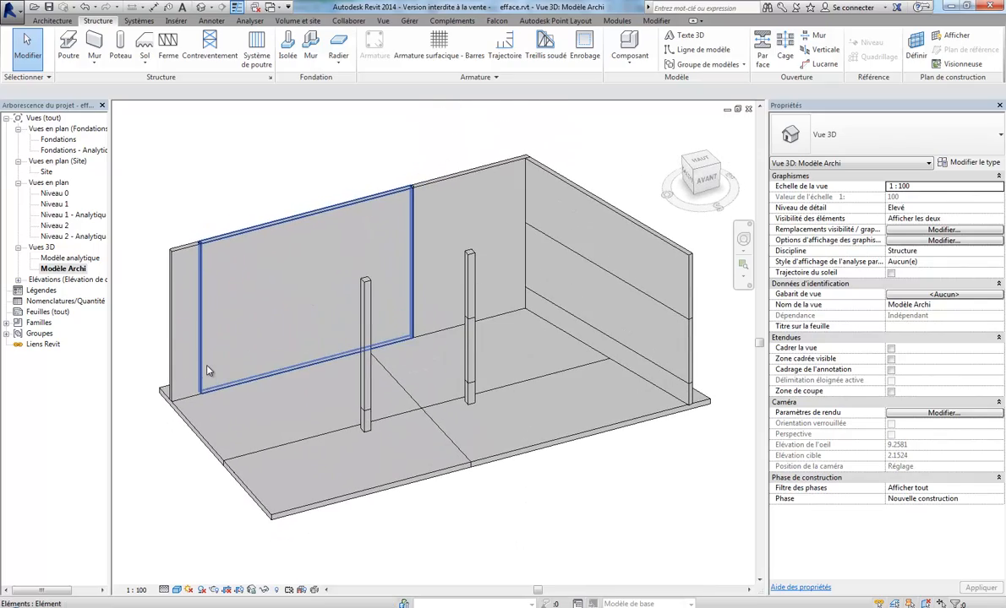